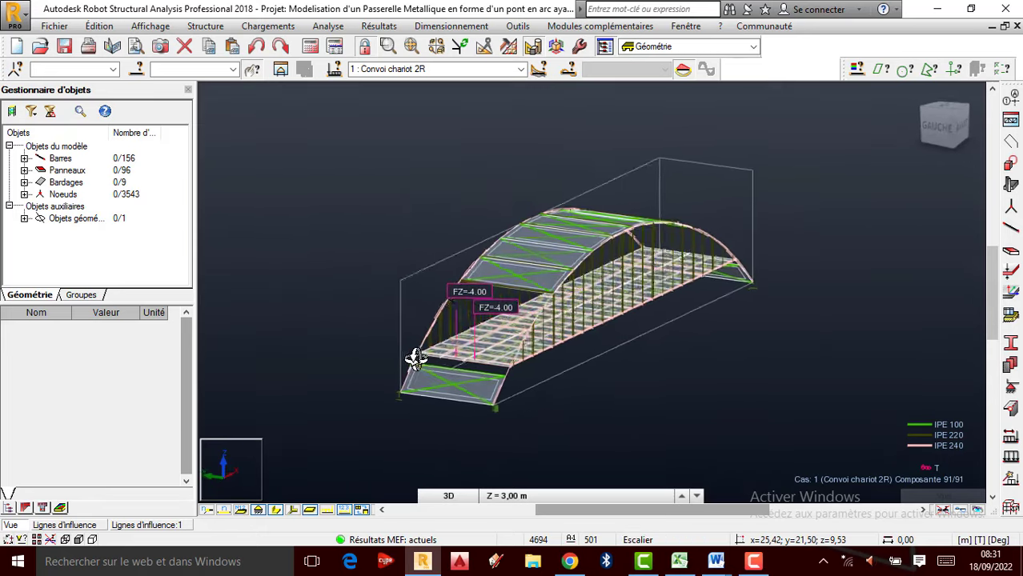
Examine the overall 3D model of the arched steel footbridge from both ends, including its deck, hangers and roof
left_click_drag(526, 364, 619, 324)
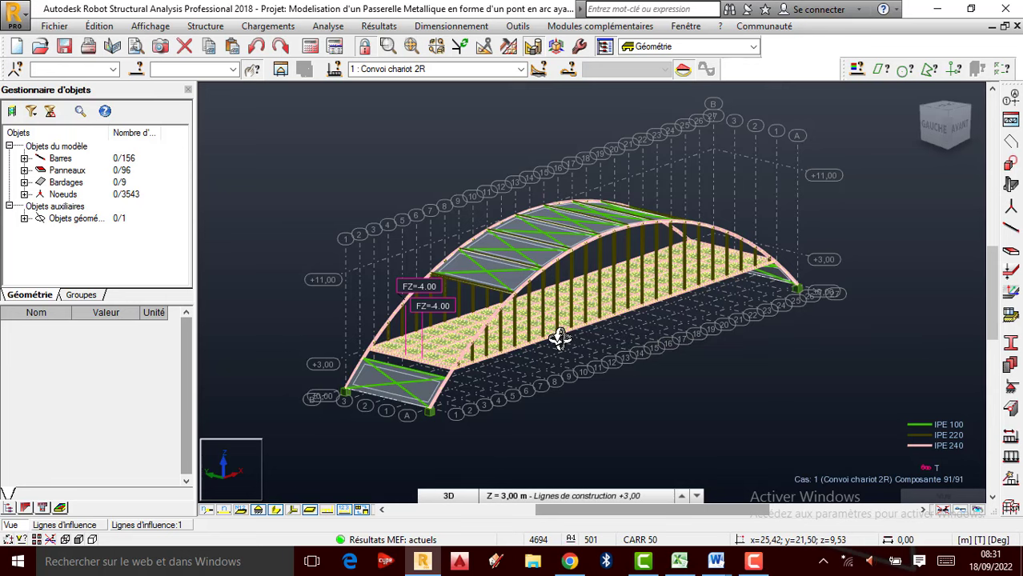
left_click_drag(554, 335, 612, 274)
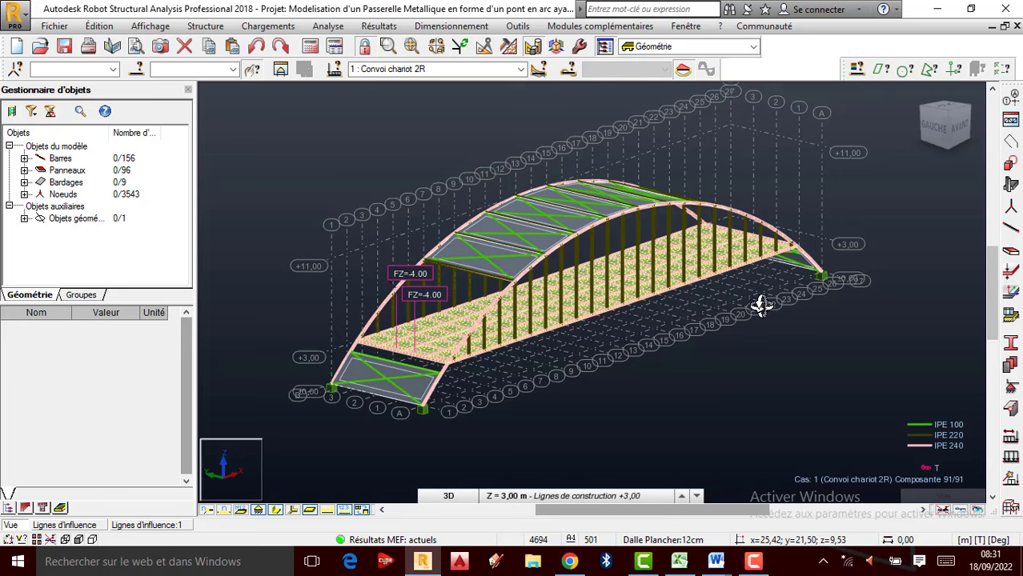
left_click_drag(758, 303, 564, 286)
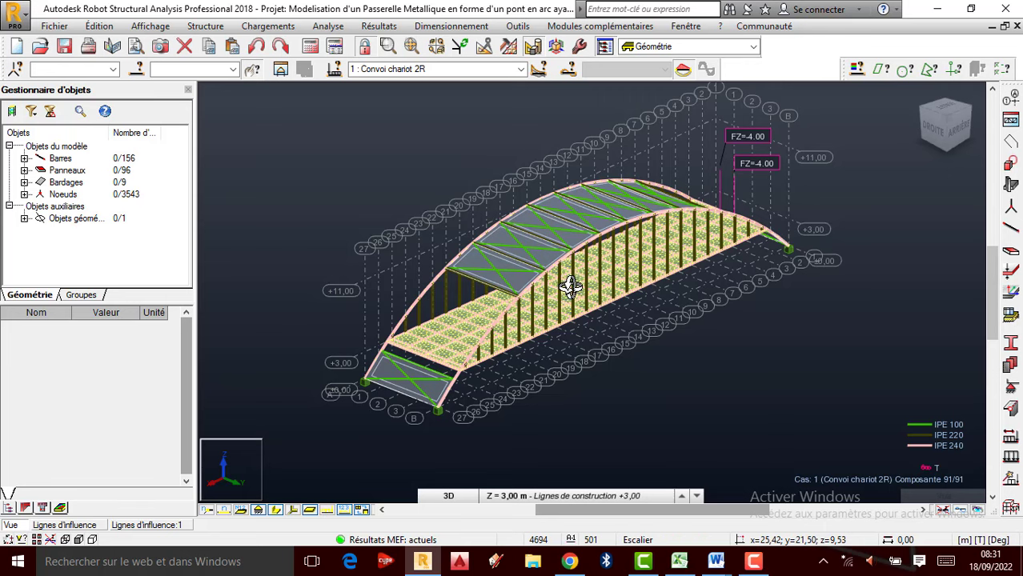
scroll(623, 270, "up", 2)
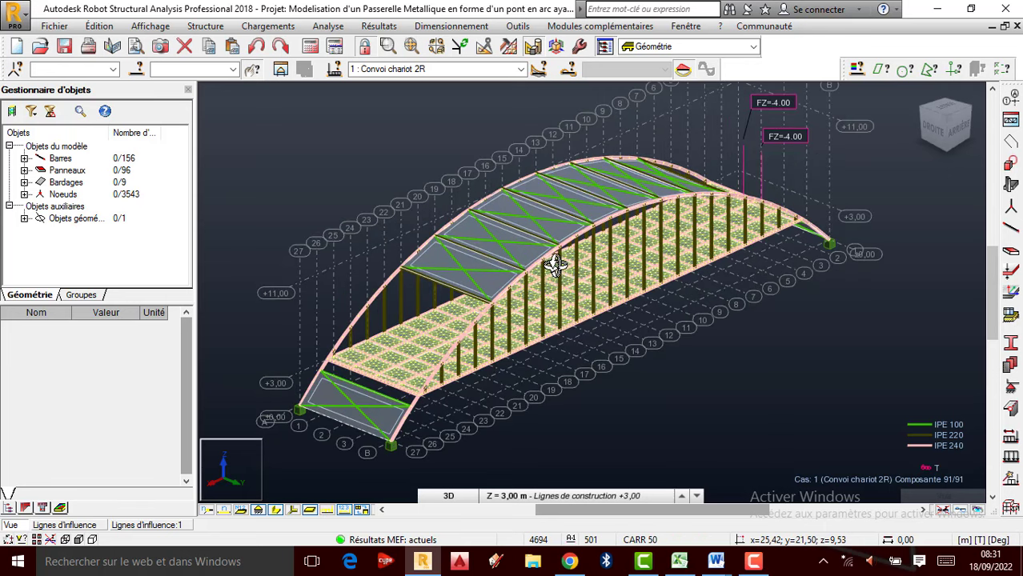
mouse_move(555, 264)
left_mouse_down()
mouse_move(557, 290)
mouse_move(558, 281)
left_mouse_up()
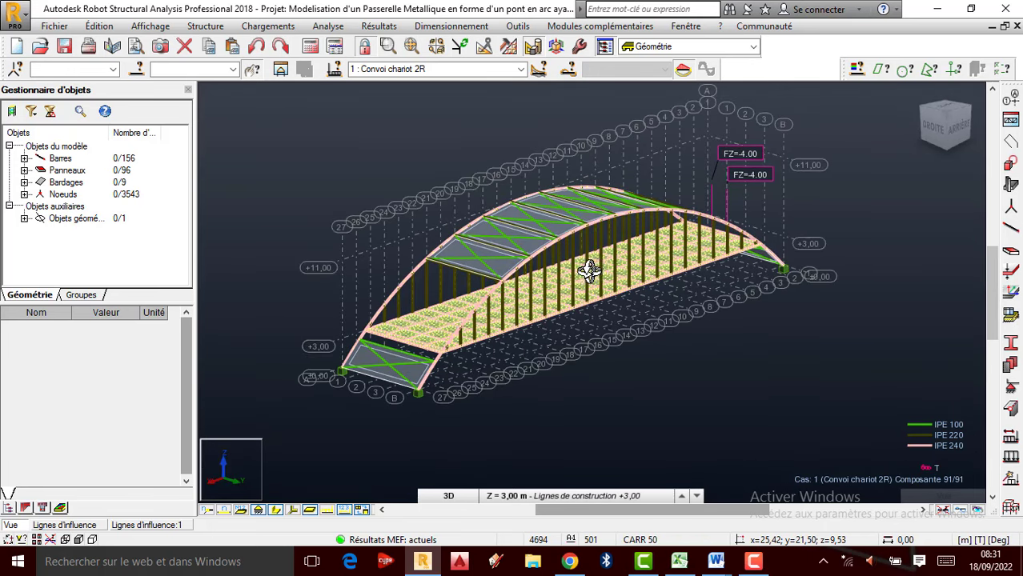
scroll(588, 272, "up", 1)
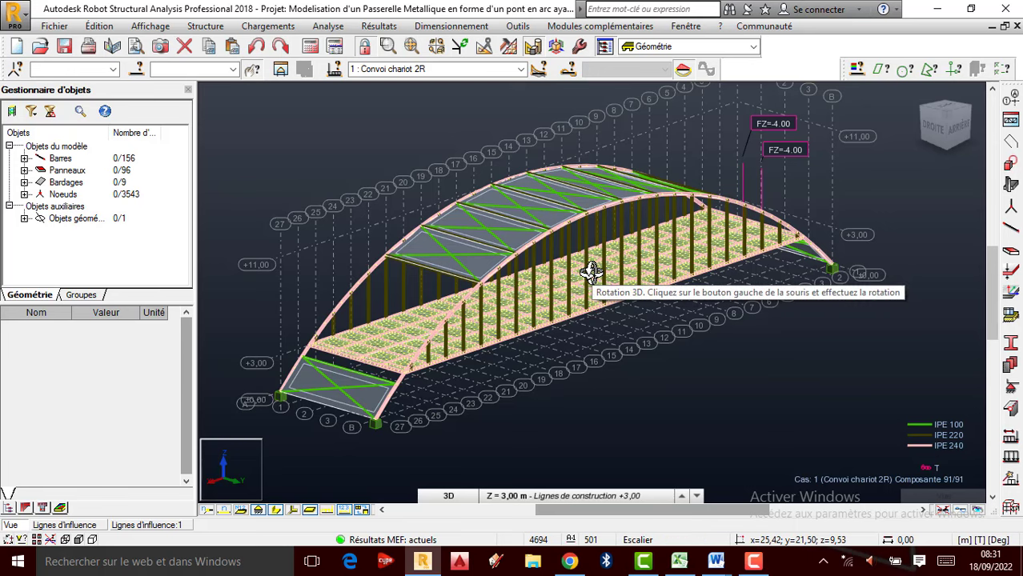
left_click_drag(590, 272, 596, 247)
scroll(638, 231, "up", 1)
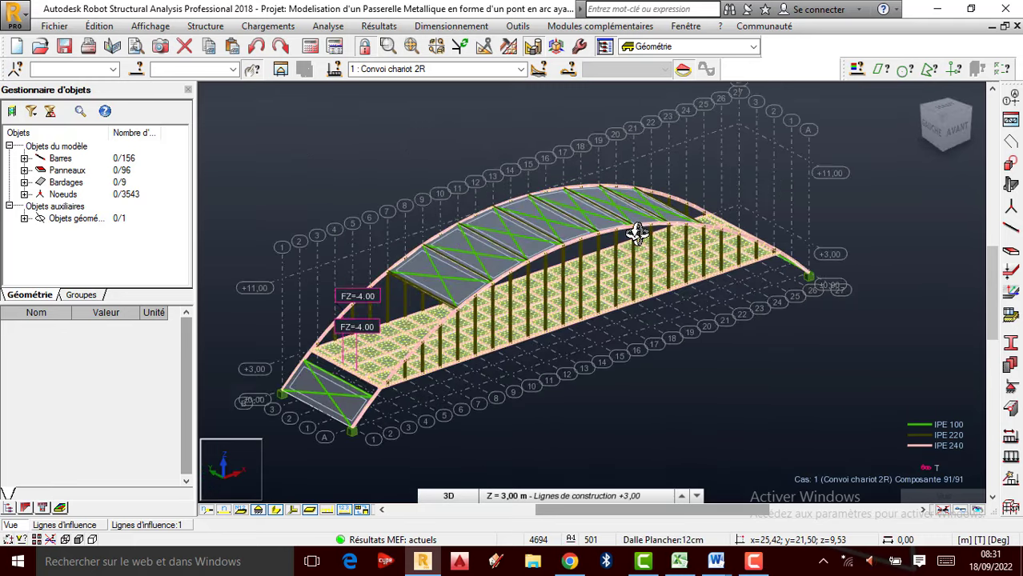
scroll(792, 270, "down", 1)
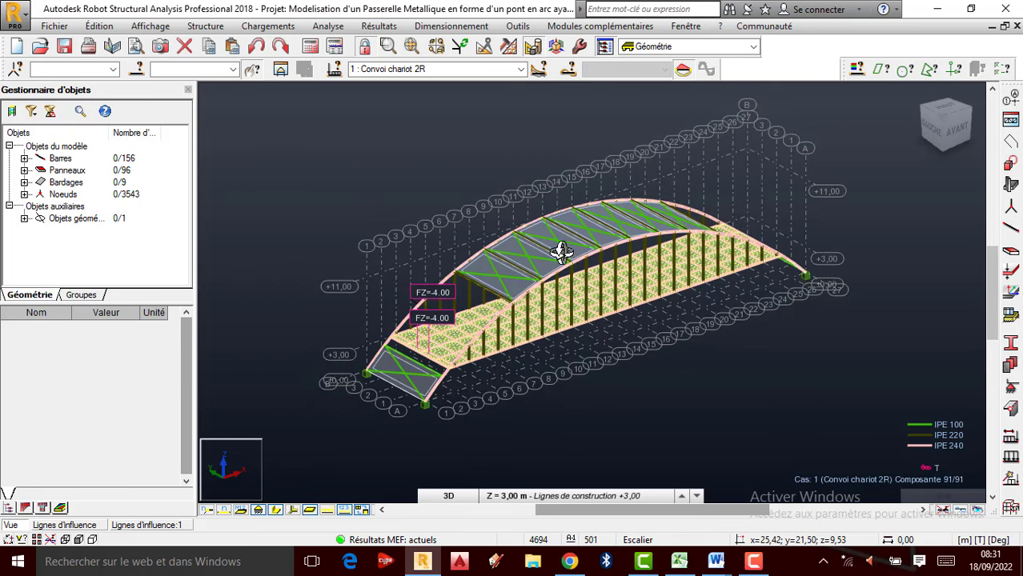
left_click_drag(589, 269, 633, 237)
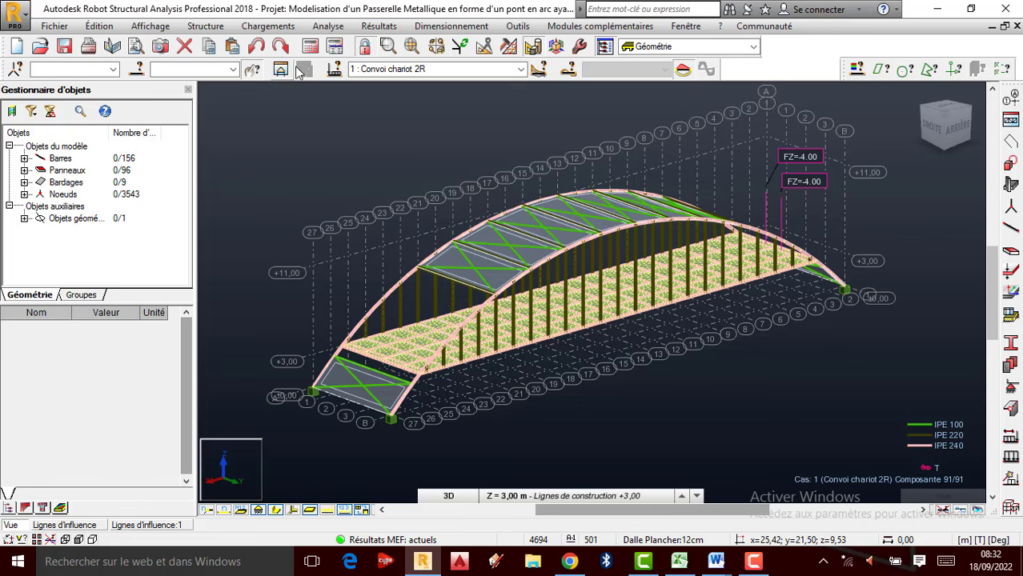
left_click_drag(594, 216, 573, 209)
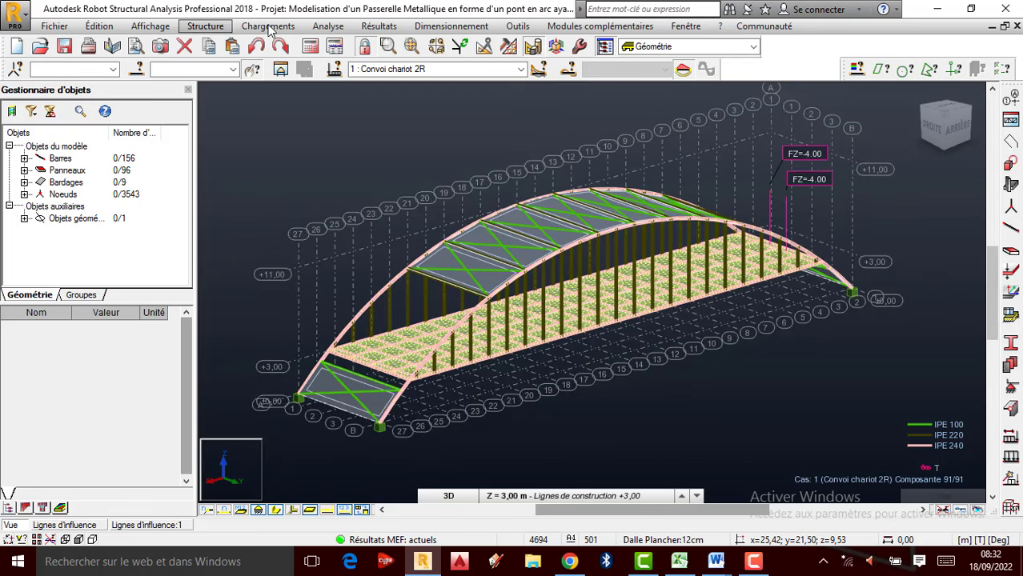
left_click(329, 27)
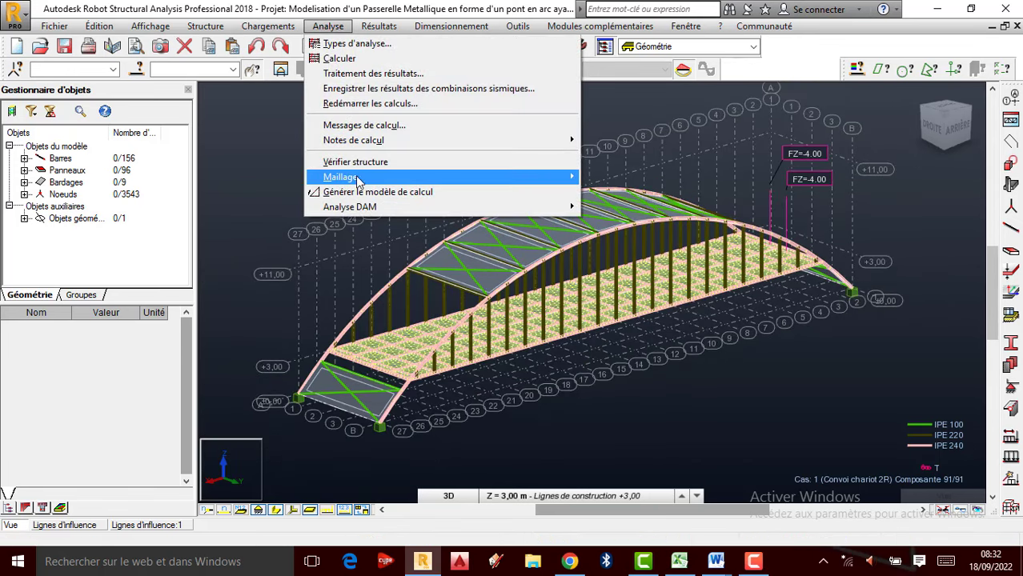
mouse_move(378, 28)
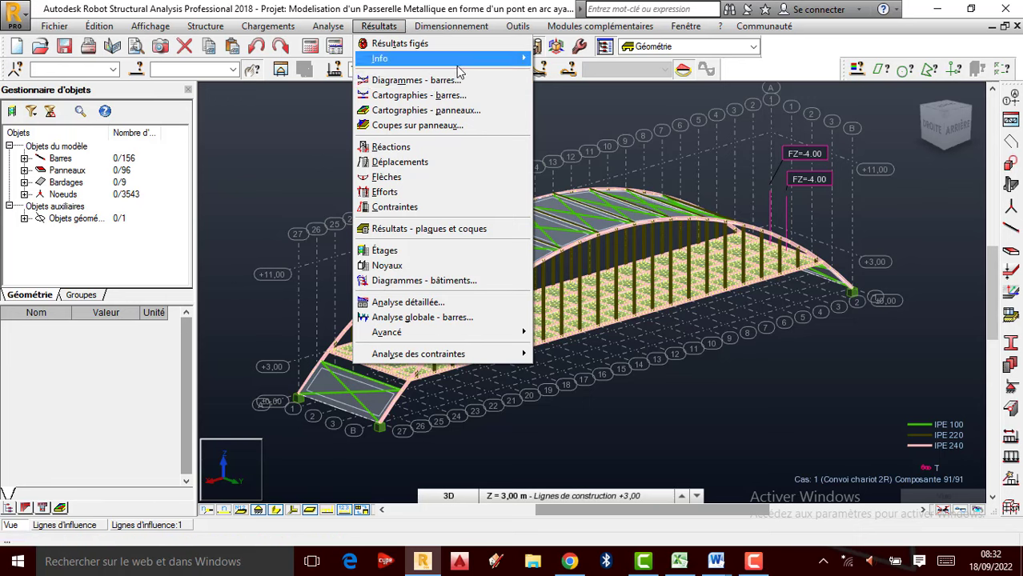
mouse_move(330, 26)
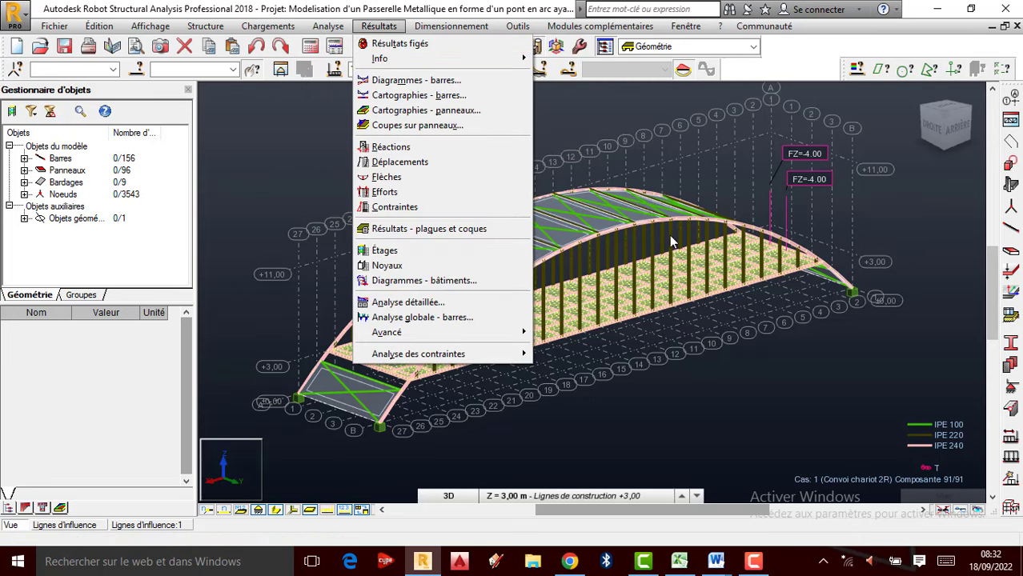
left_click(569, 125)
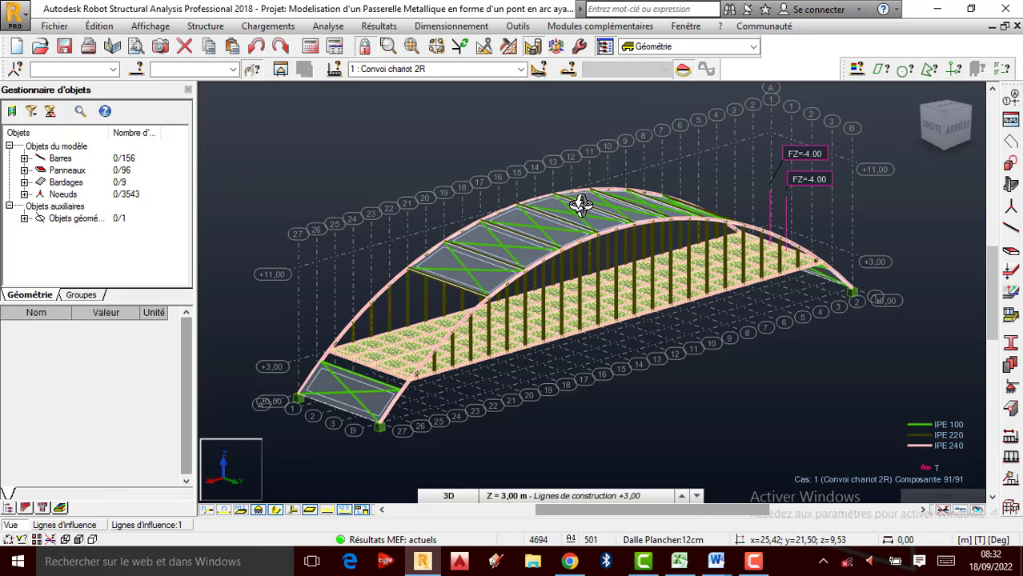
Inspect the arches, braced roof panels and deck of the footbridge from the axis 1 end
scroll(581, 206, "up", 1)
middle_click_drag(581, 206, 486, 279, "shift")
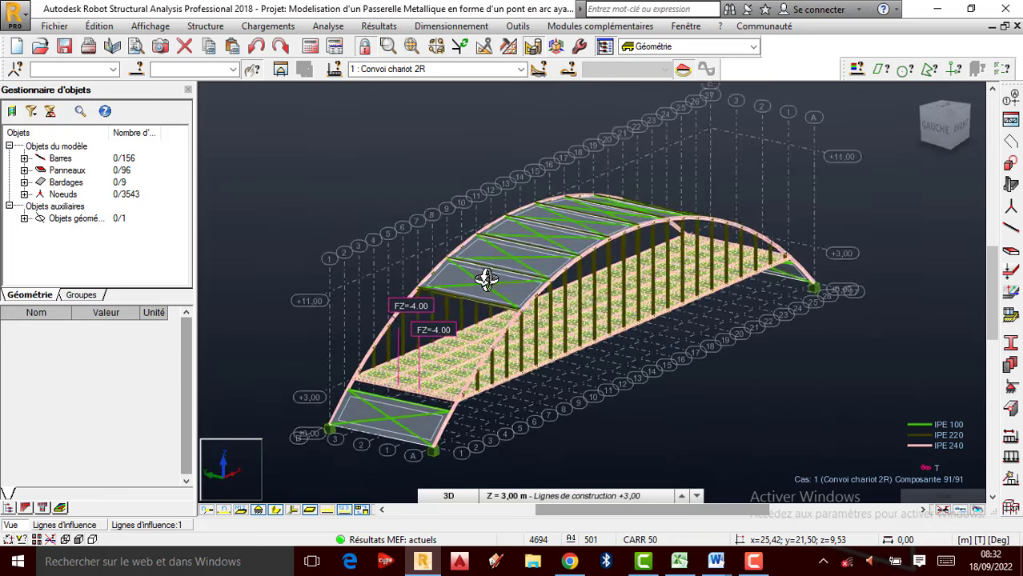
middle_click_drag(577, 298, 551, 250, "shift")
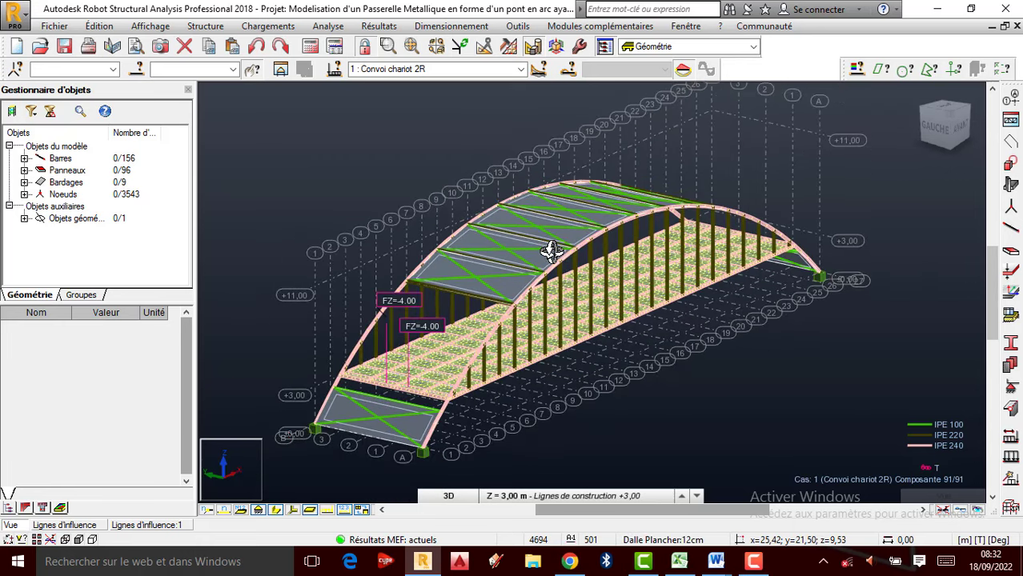
left_click_drag(552, 250, 586, 340)
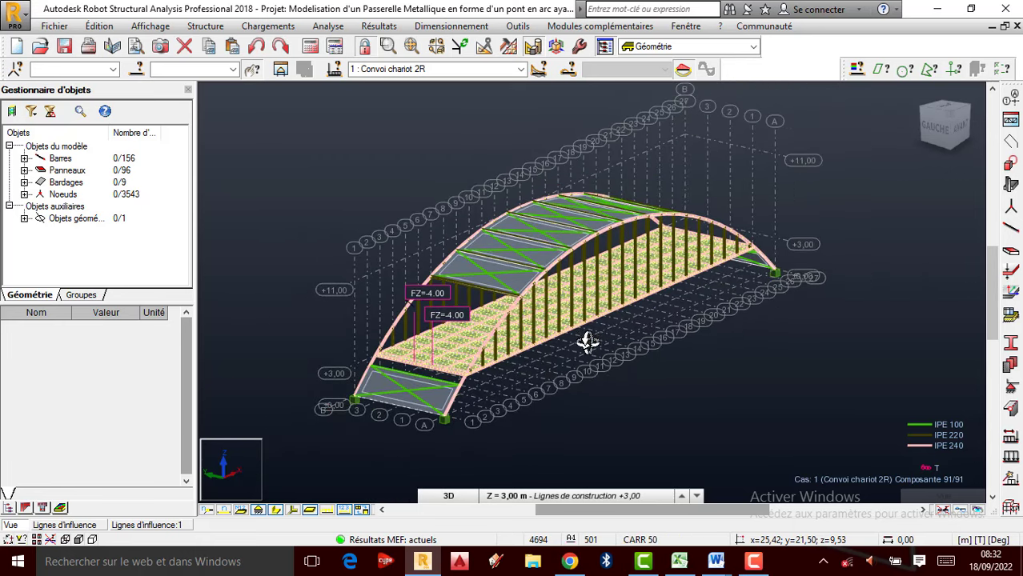
middle_click_drag(571, 343, 518, 337, "shift")
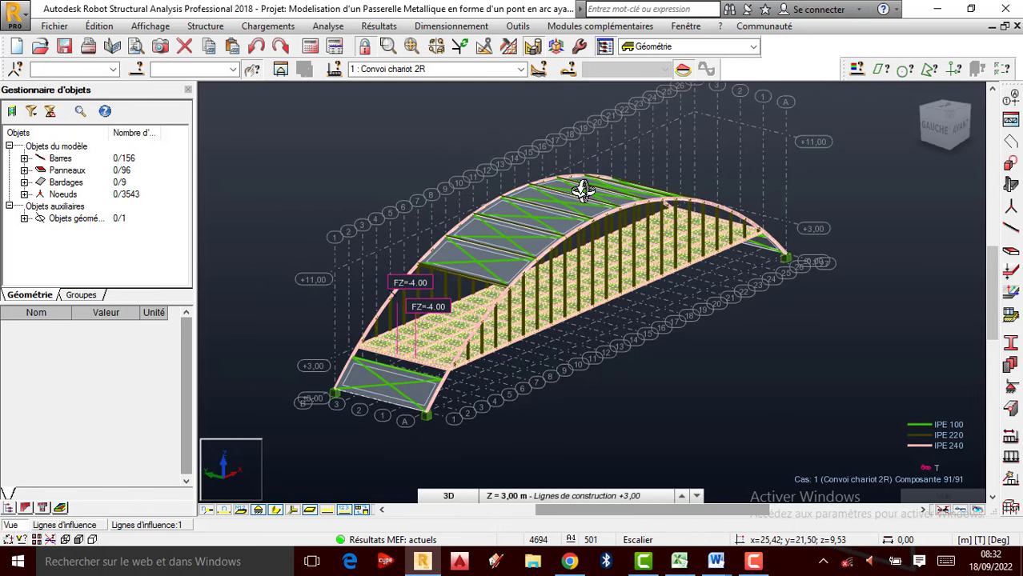
scroll(584, 191, "up", 1)
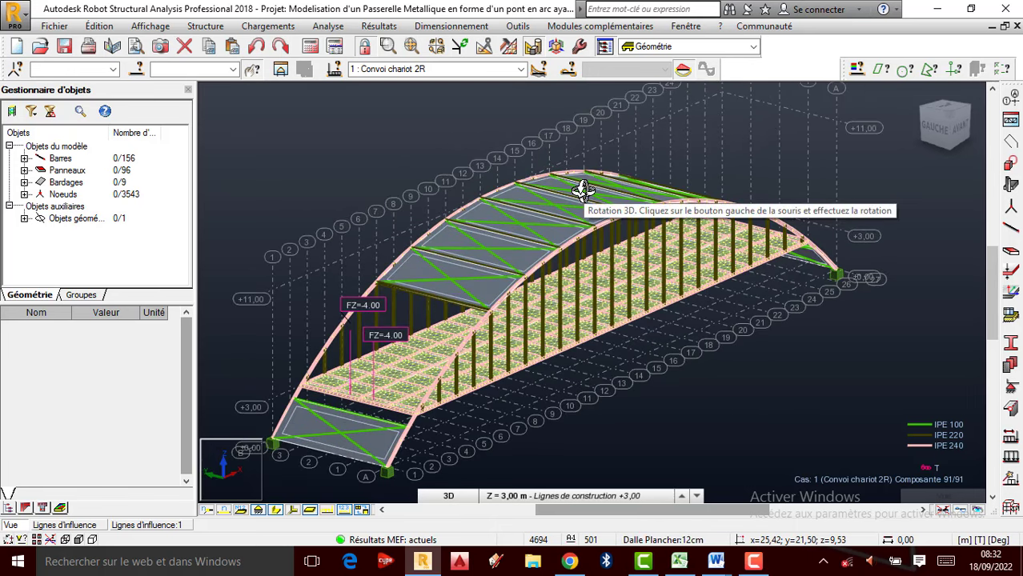
scroll(579, 223, "down", 1)
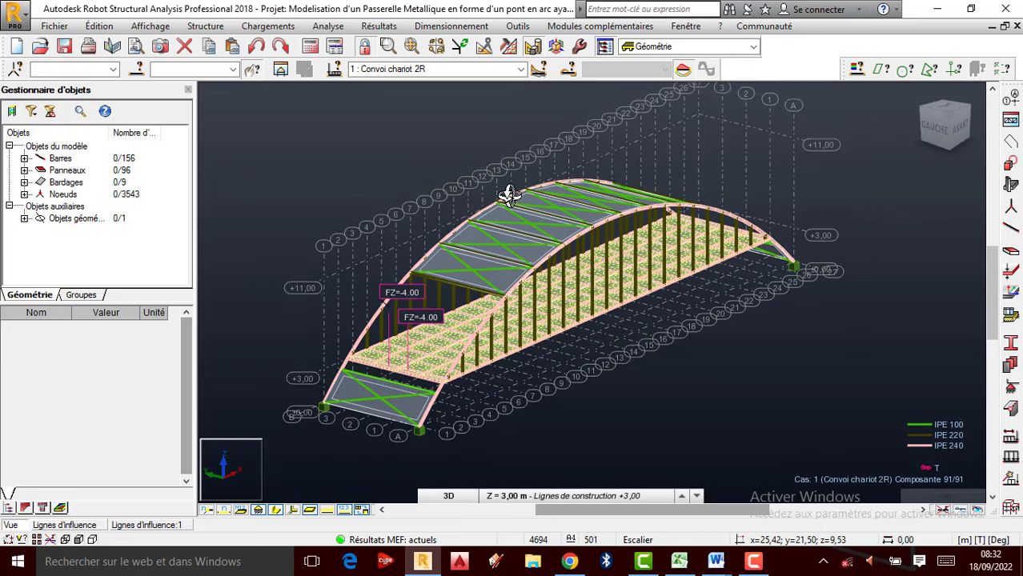
scroll(522, 226, "up", 1)
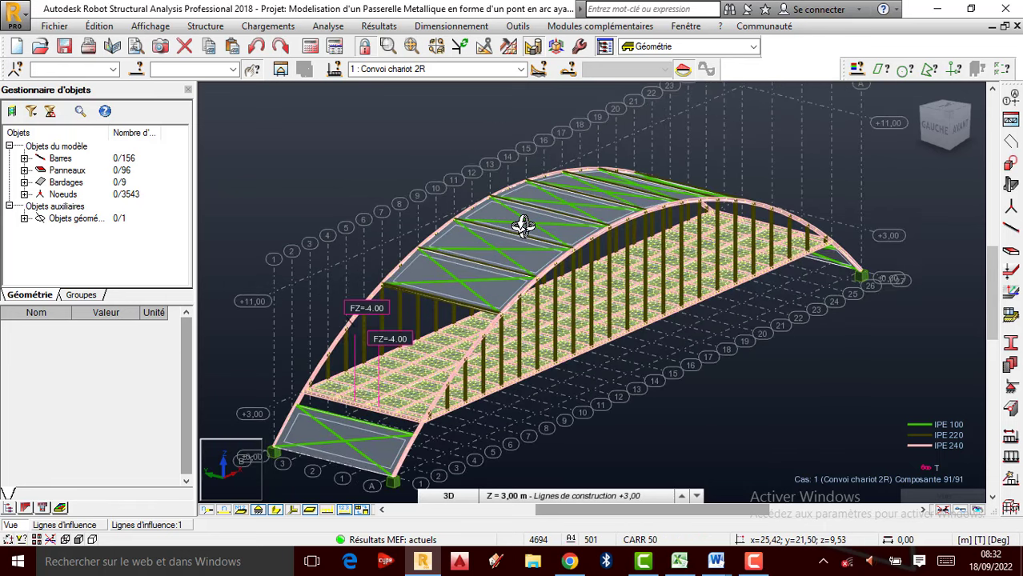
scroll(522, 225, "down", 1)
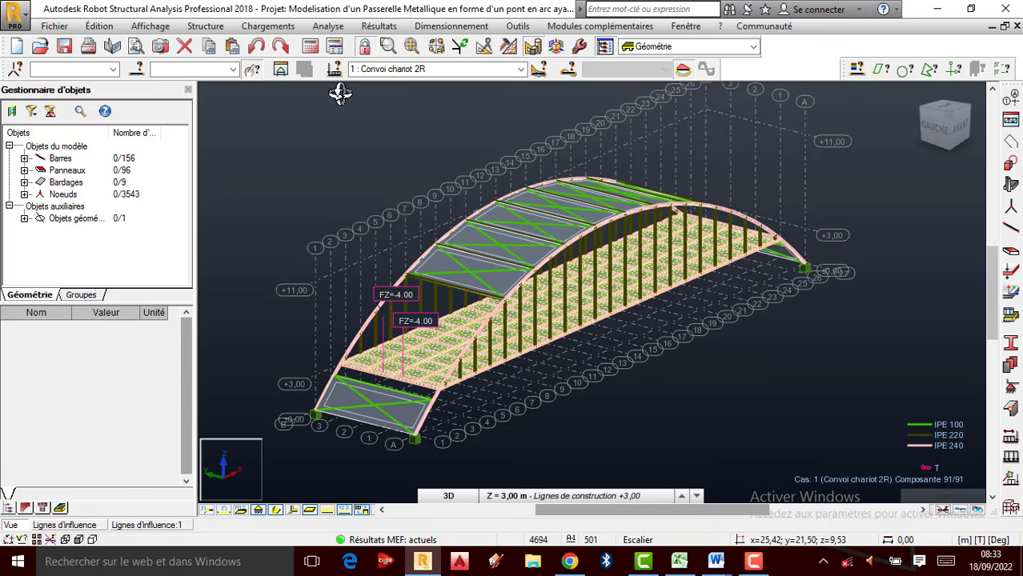
scroll(468, 162, "down", 1)
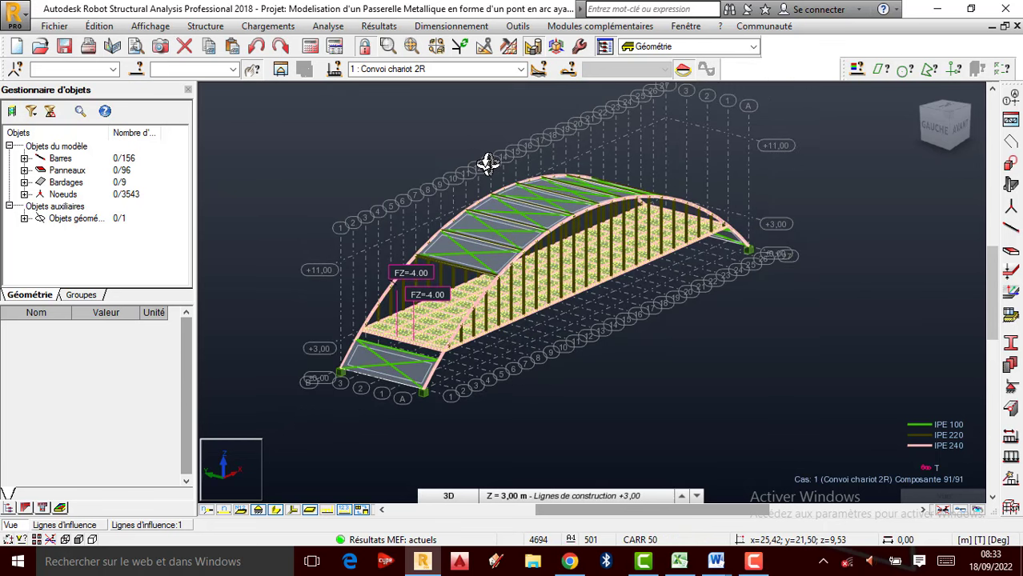
scroll(510, 164, "up", 1)
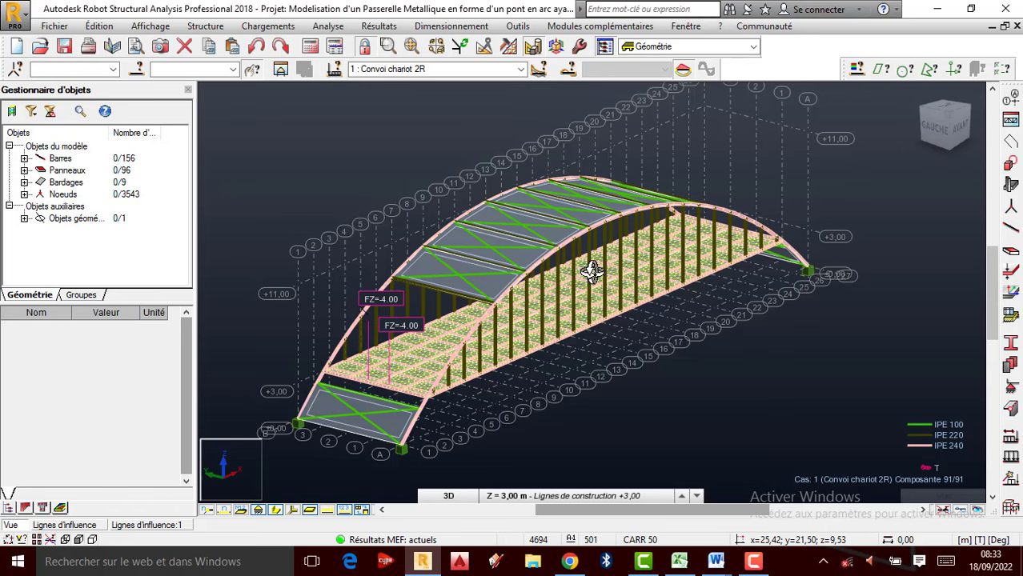
scroll(491, 273, "up", 1)
scroll(511, 258, "down", 1)
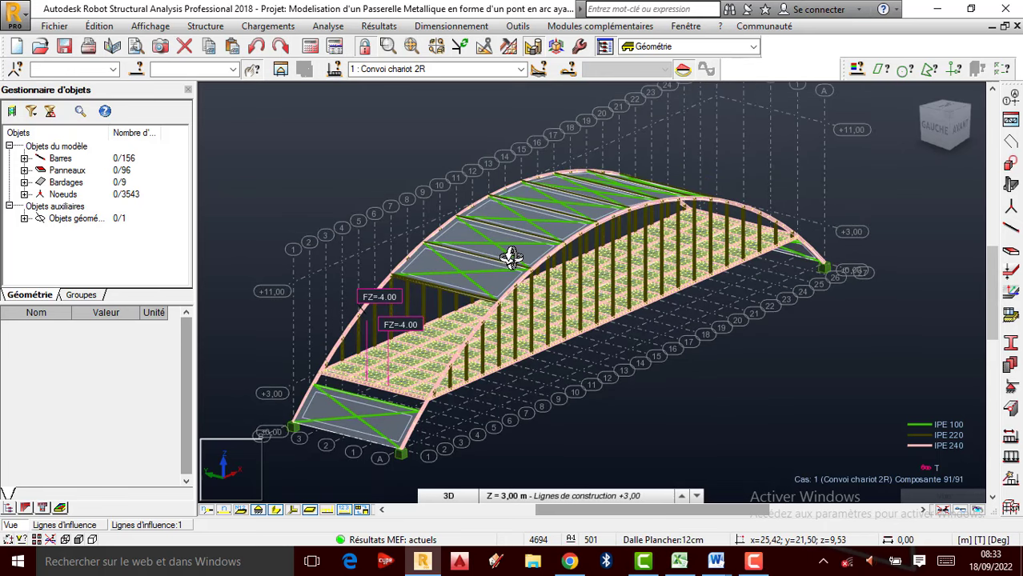
scroll(516, 256, "down", 1)
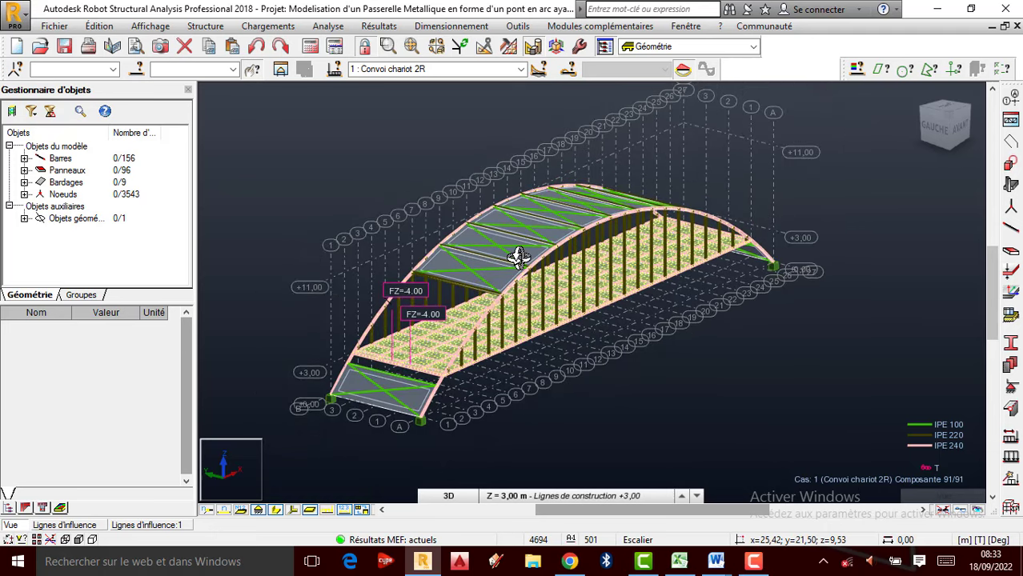
scroll(517, 261, "up", 1)
scroll(516, 265, "down", 1)
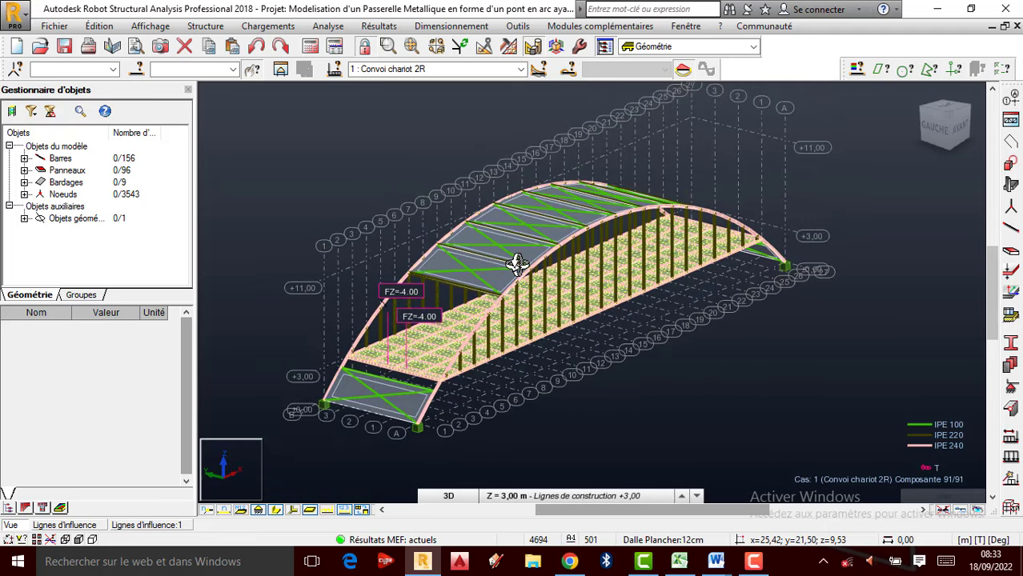
scroll(523, 310, "up", 1)
scroll(546, 319, "down", 1)
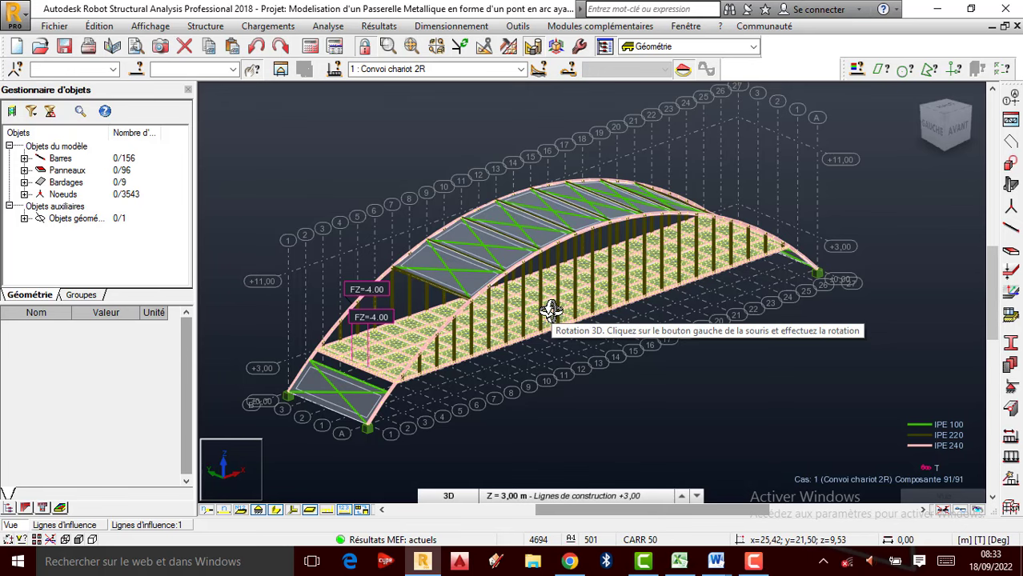
Examine the roof bracing, hangers and deck up close, along with the convoy loads at the axis 1 end
left_click_drag(551, 310, 499, 274)
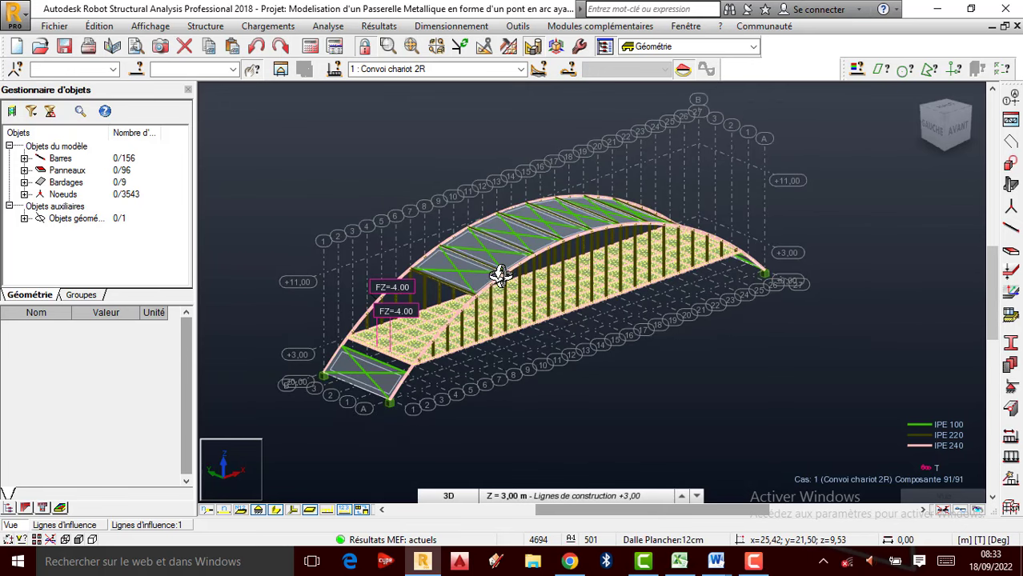
scroll(513, 316, "up", 1)
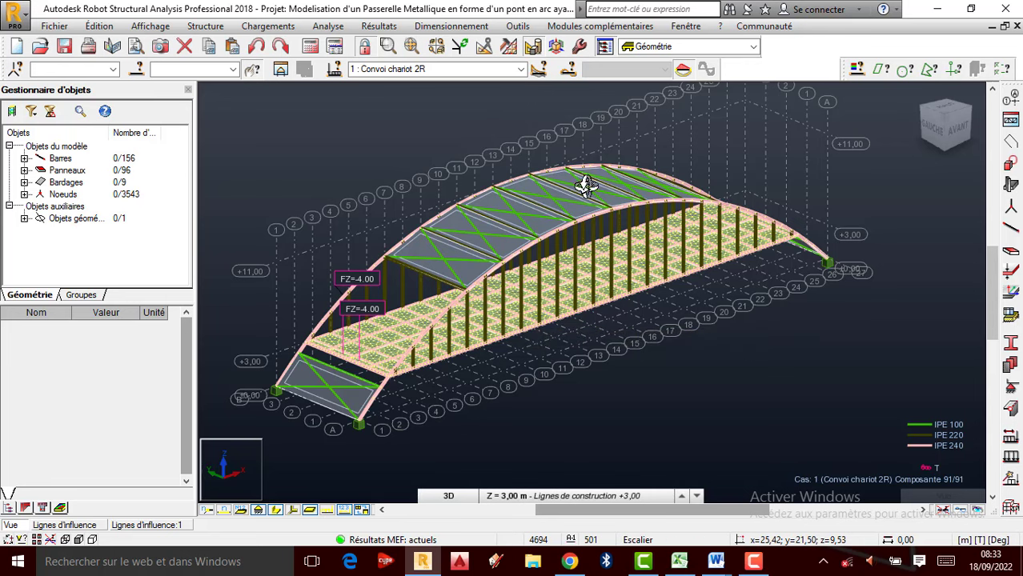
scroll(569, 197, "down", 1)
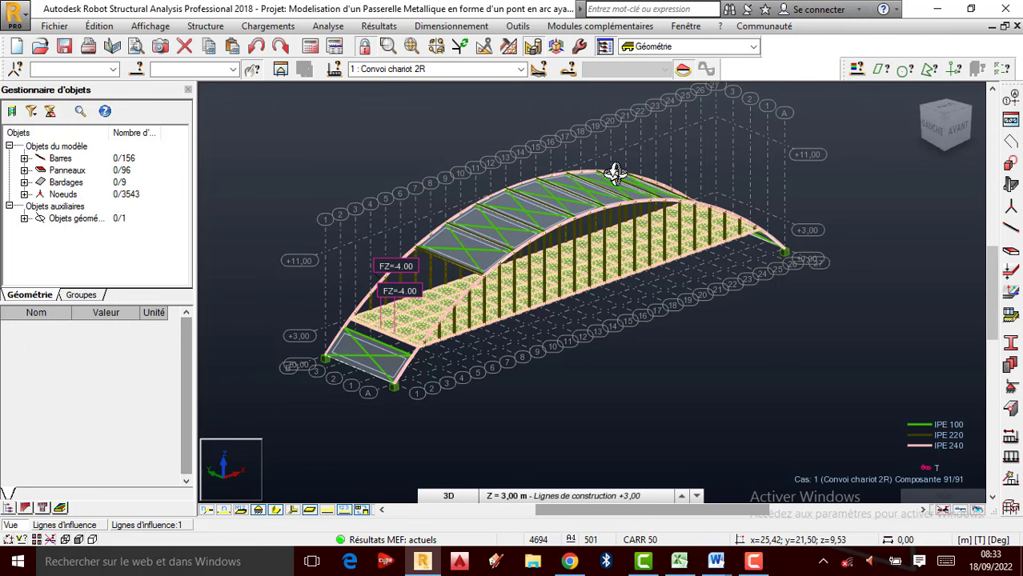
scroll(476, 242, "up", 1)
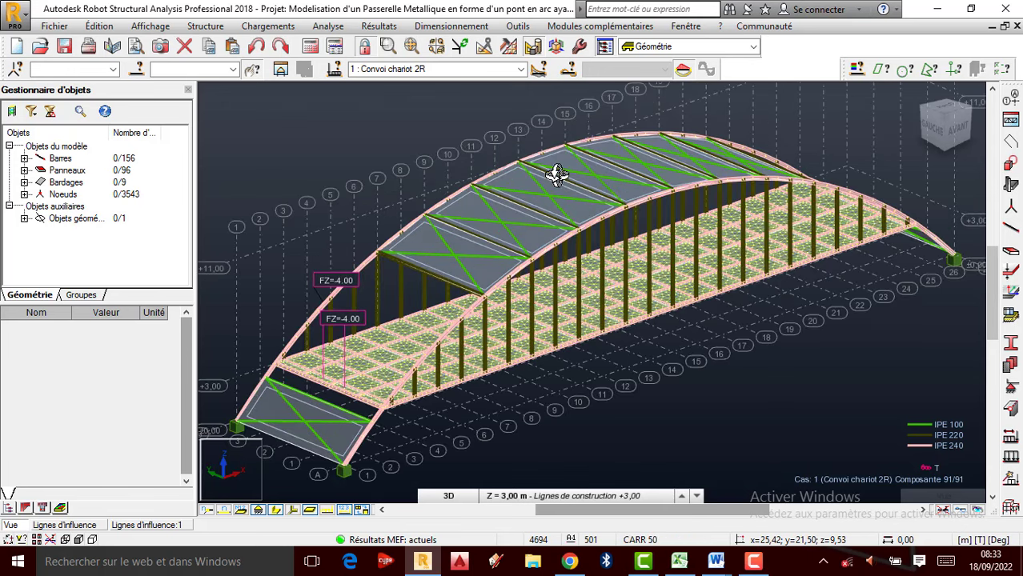
scroll(564, 165, "up", 1)
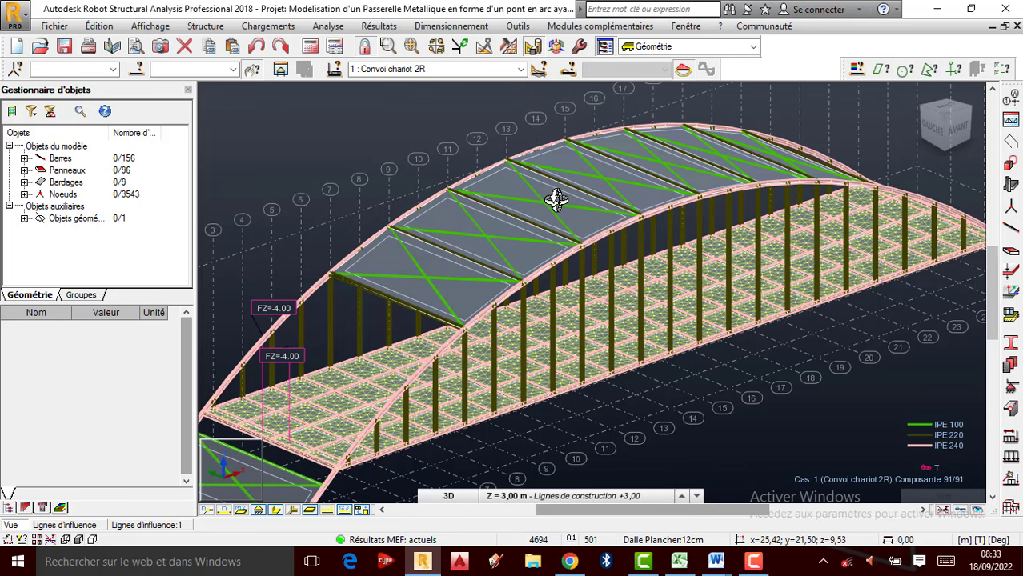
scroll(559, 208, "down", 1)
scroll(463, 200, "down", 1)
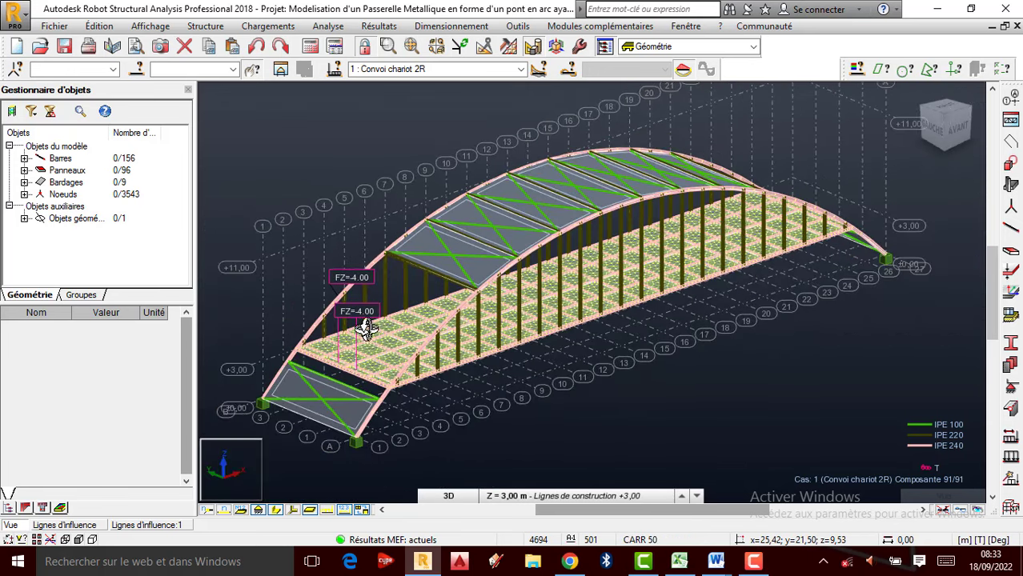
scroll(349, 350, "up", 1)
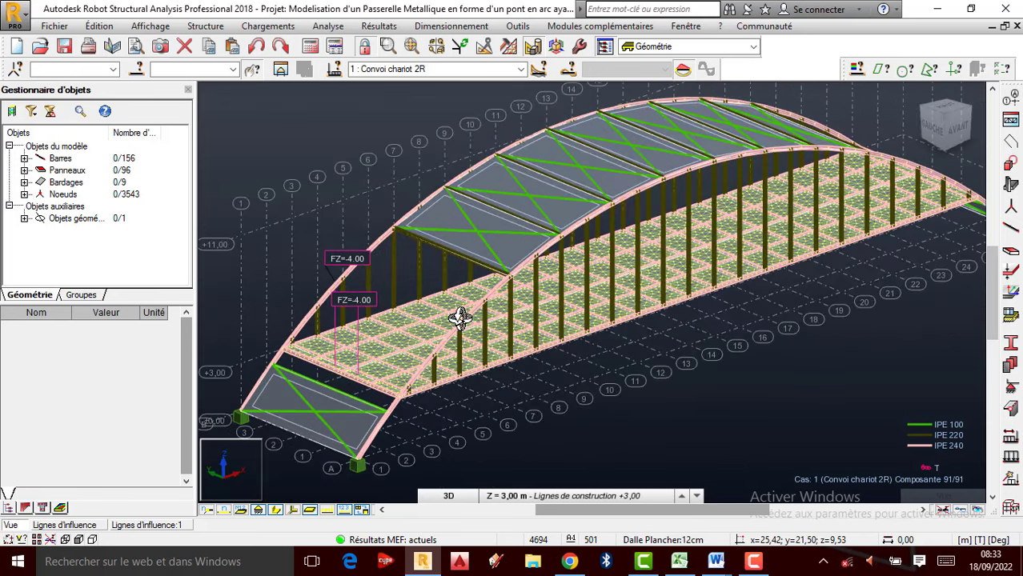
Examine the meshed deck panels, vertical hangers and convoy point loads near the axis 1 entrance of the footbridge
scroll(377, 349, "up", 1)
scroll(359, 356, "up", 2)
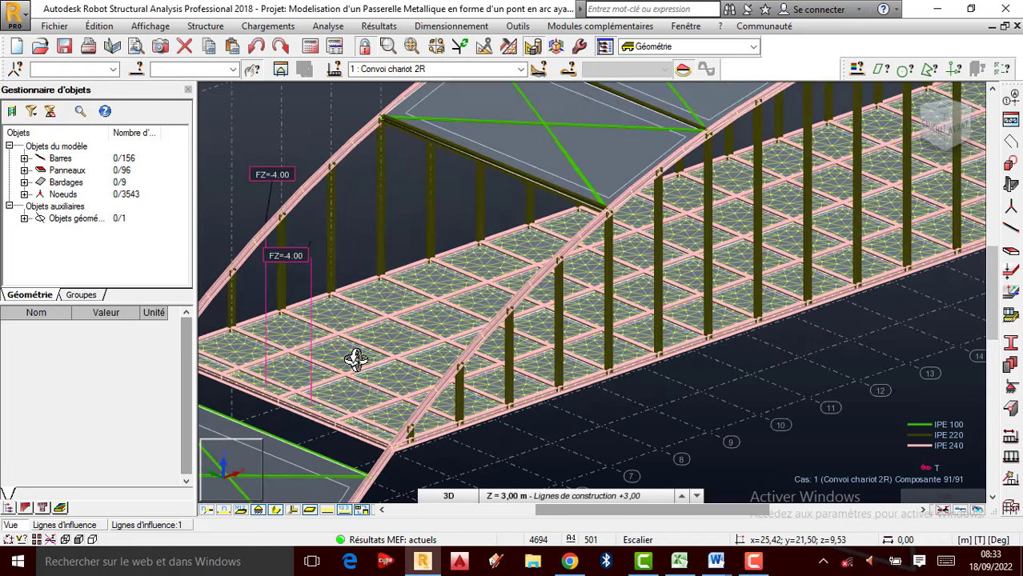
scroll(359, 365, "up", 1)
scroll(372, 311, "up", 1)
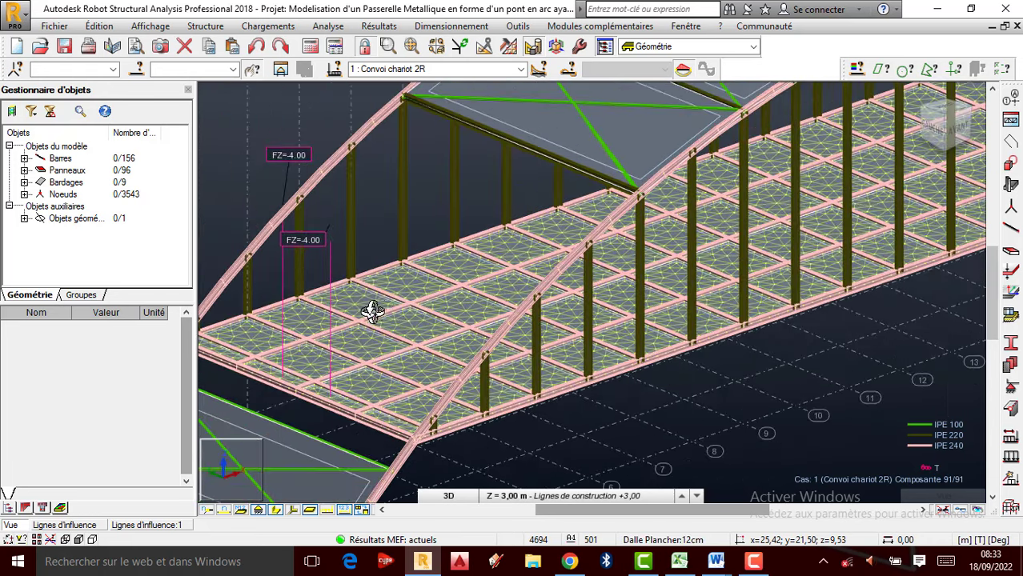
scroll(379, 308, "up", 1)
scroll(381, 308, "up", 2)
scroll(534, 314, "down", 3)
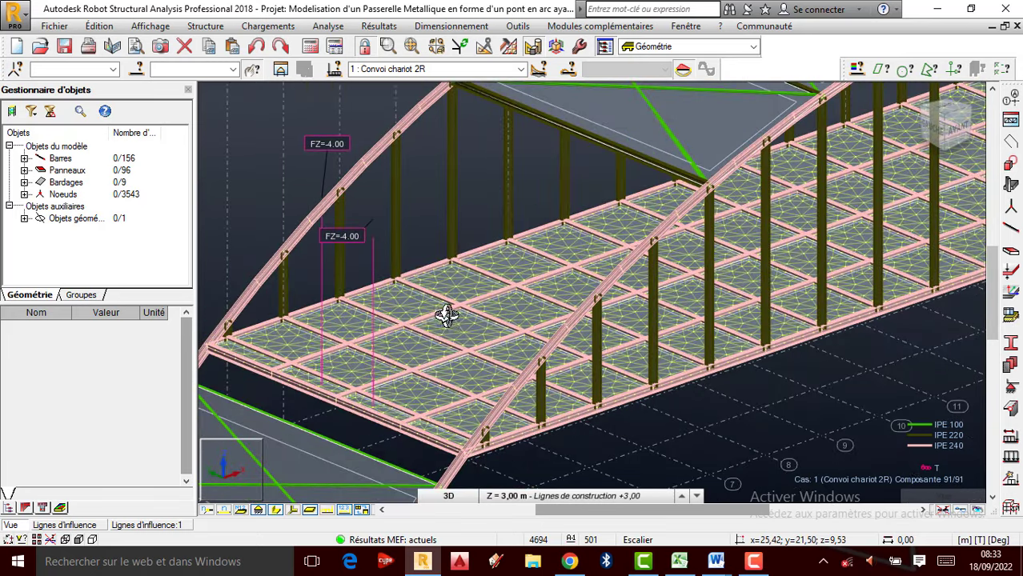
scroll(440, 321, "up", 2)
scroll(525, 319, "down", 2)
scroll(474, 319, "down", 2)
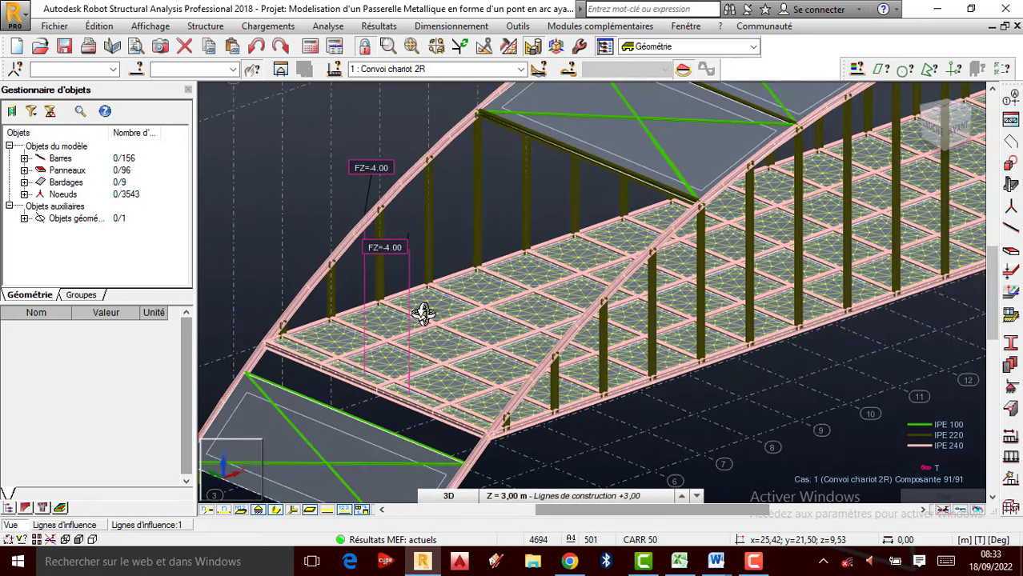
scroll(425, 311, "down", 1)
scroll(485, 319, "up", 3)
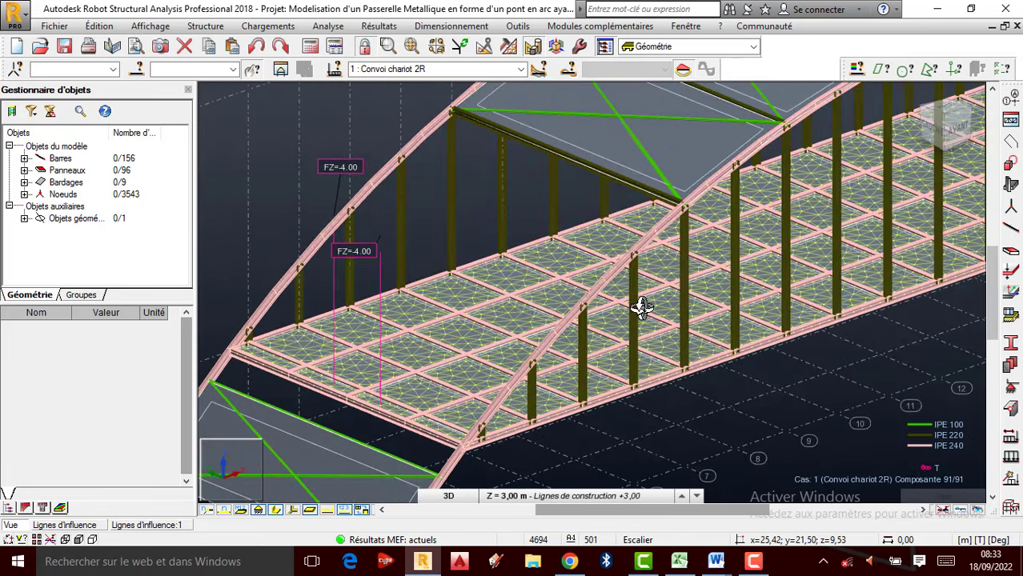
scroll(441, 340, "down", 1)
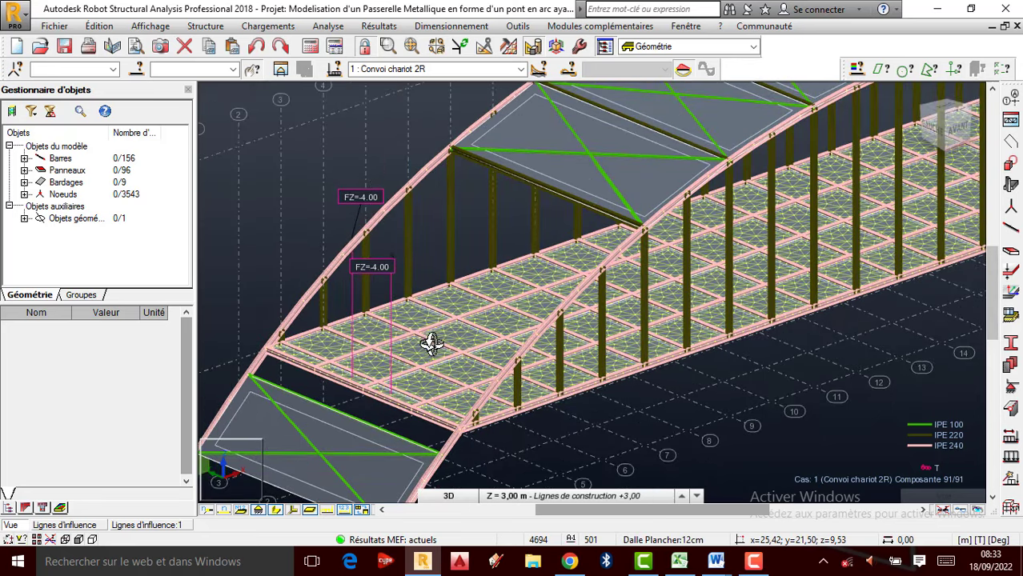
scroll(403, 348, "down", 1)
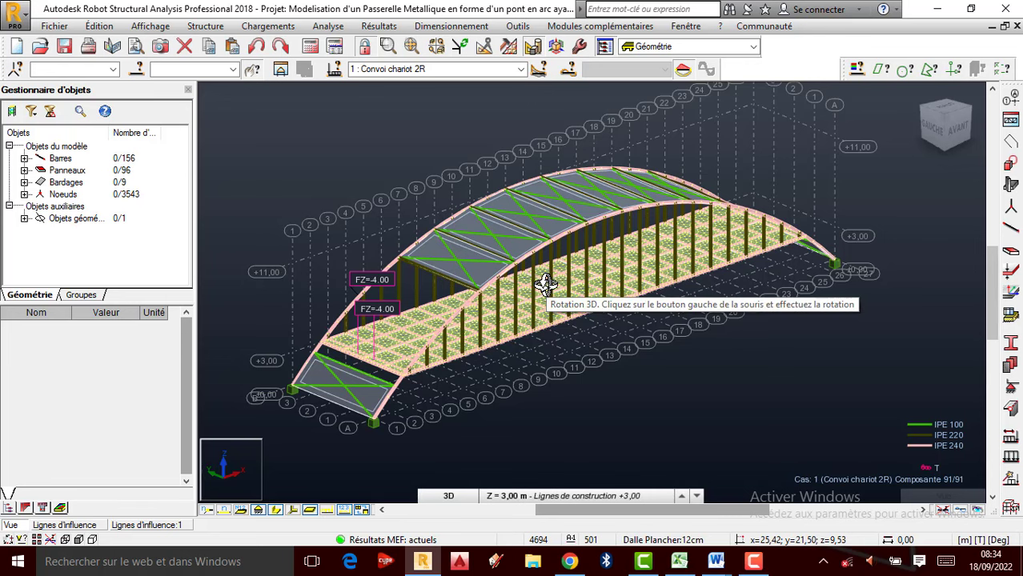
Examine the complete footbridge model around its long side and both ends, from axis 1 to axis 27
left_click_drag(545, 284, 524, 280)
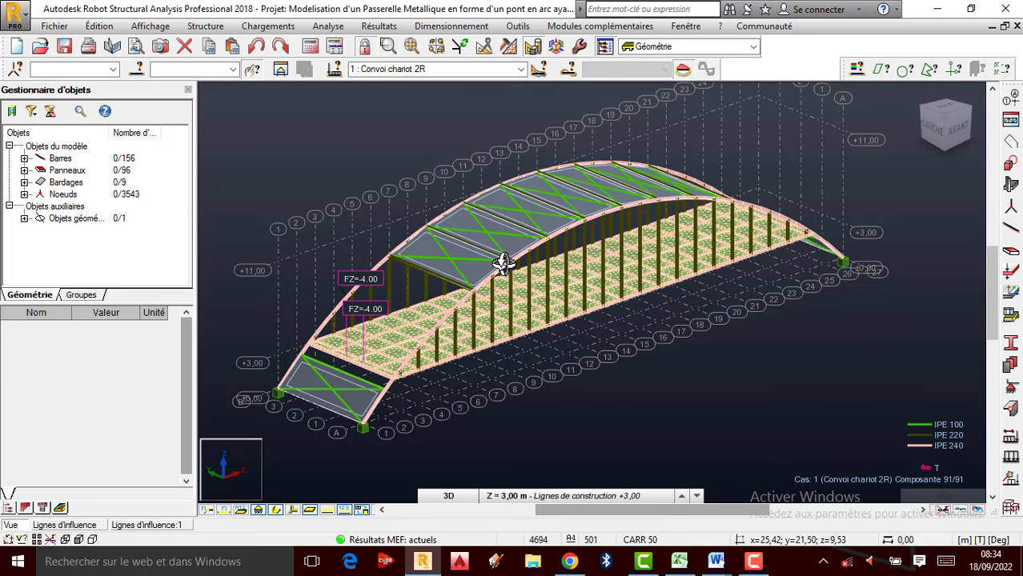
left_click_drag(703, 309, 622, 304)
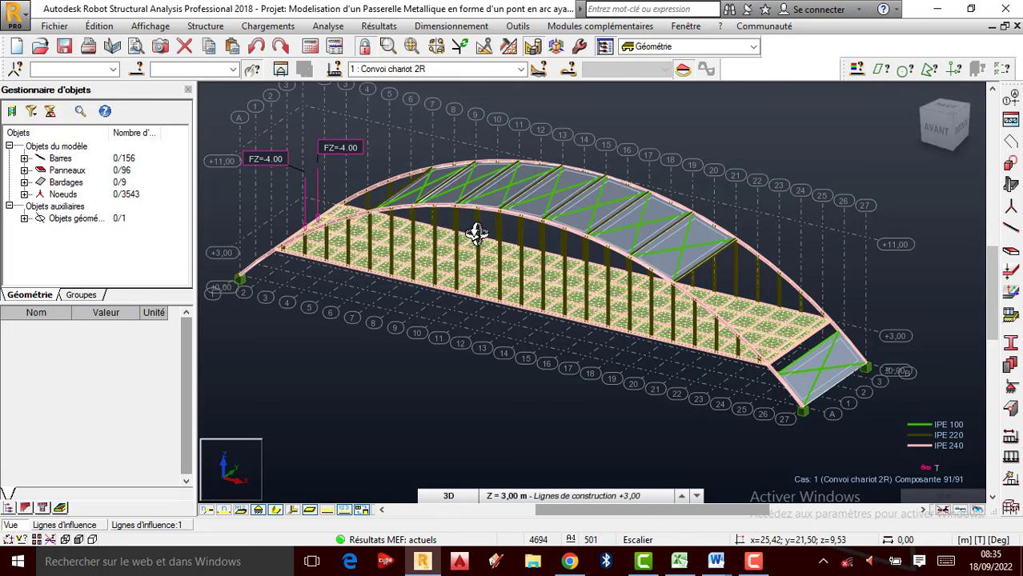
left_click_drag(742, 313, 645, 309)
scroll(645, 309, "up", 6)
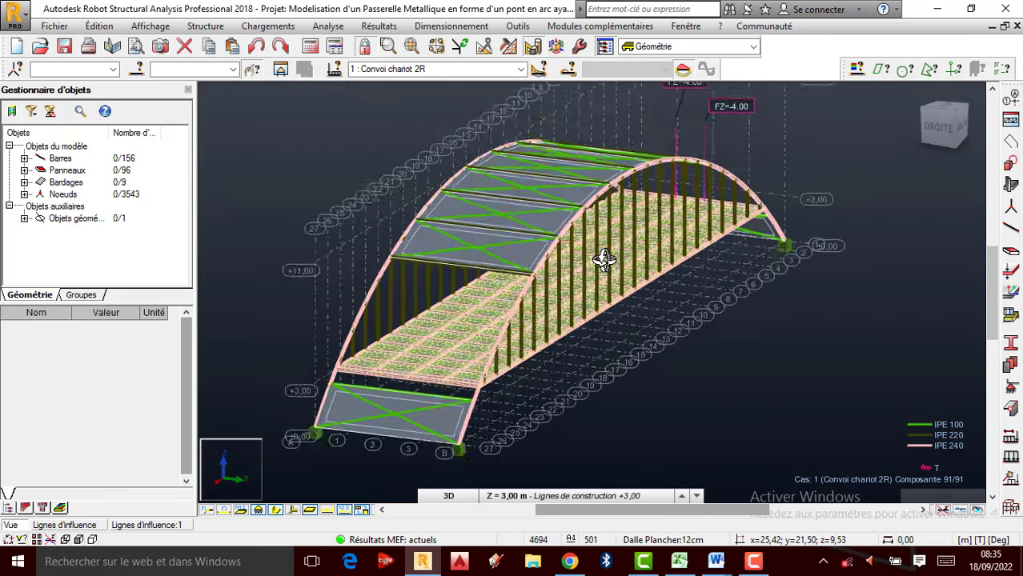
scroll(650, 286, "down", 5)
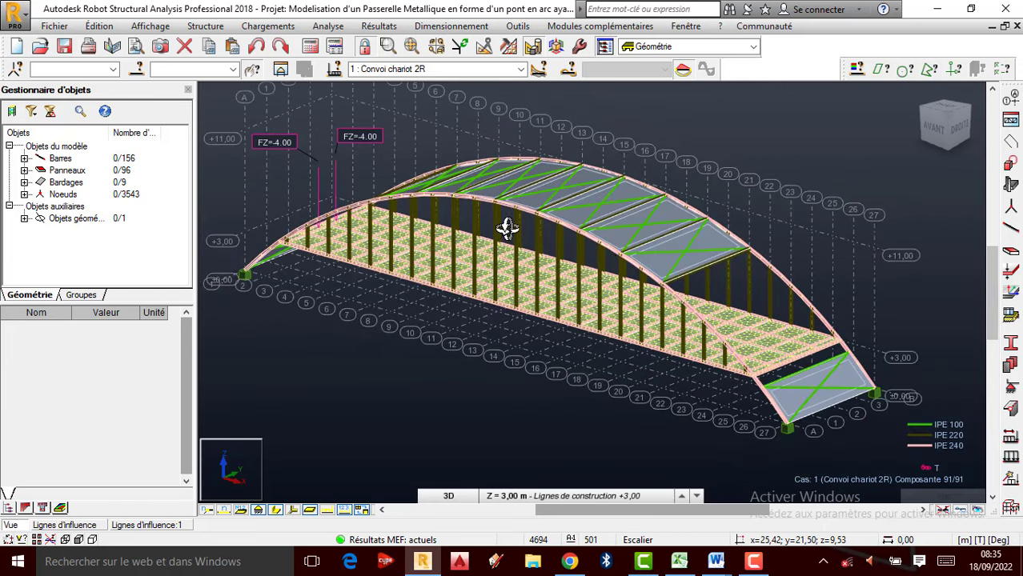
middle_click_drag(586, 298, 596, 295, "shift")
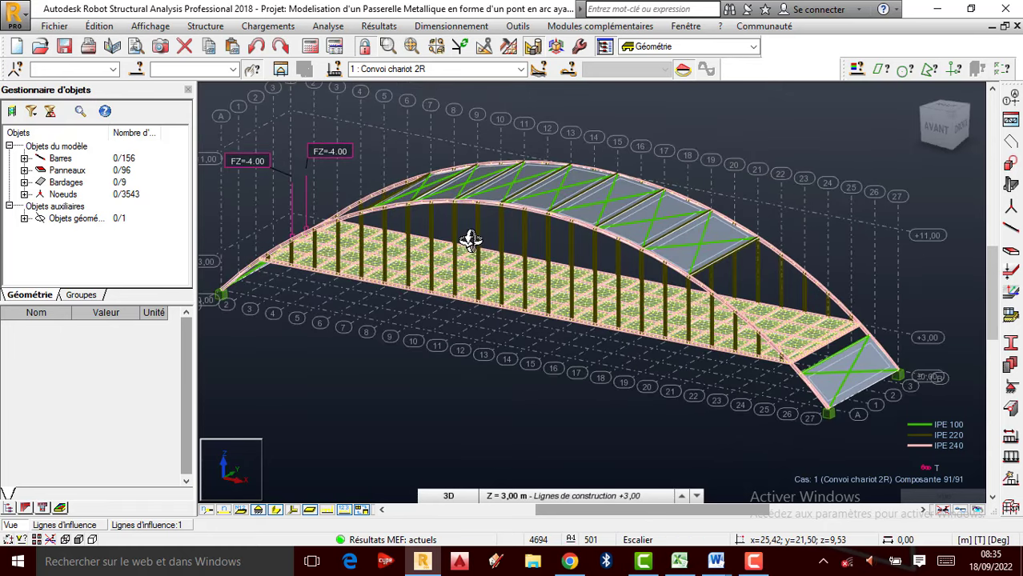
scroll(532, 245, "down", 1)
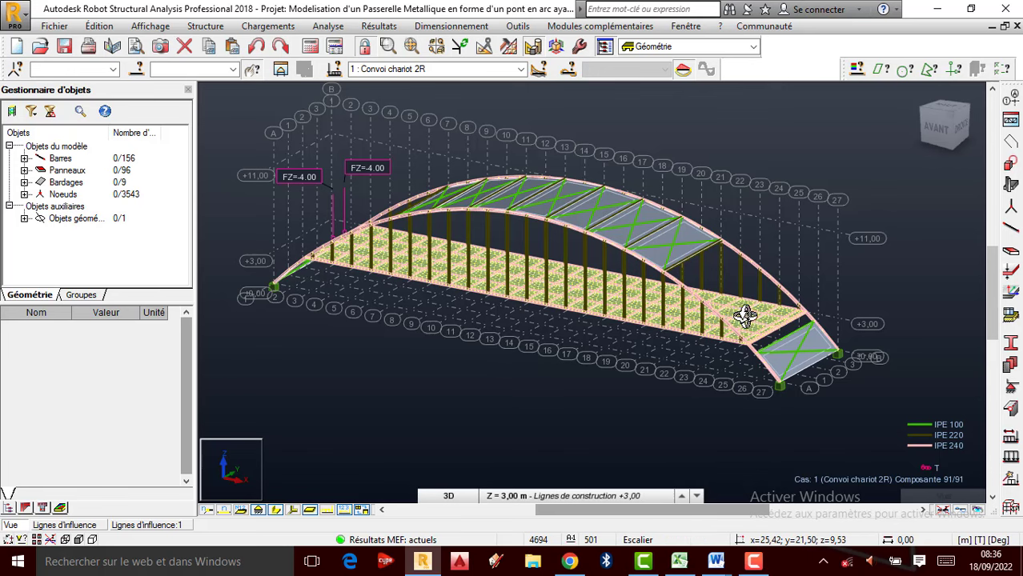
scroll(540, 300, "up", 1)
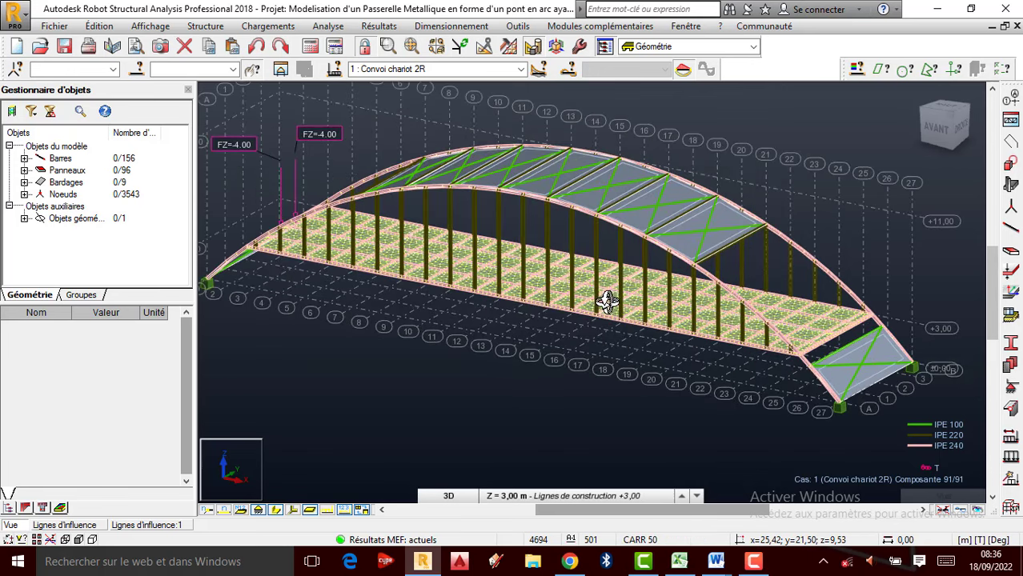
scroll(606, 301, "down", 1)
left_click_drag(691, 326, 760, 318)
left_click_drag(401, 328, 415, 327)
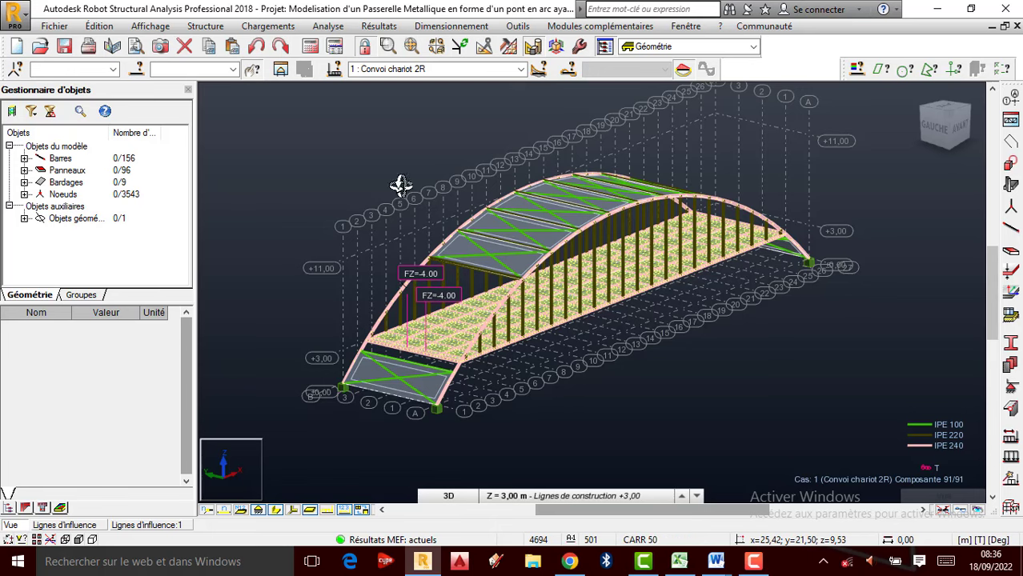
left_click_drag(594, 321, 458, 315)
left_click_drag(554, 315, 680, 325)
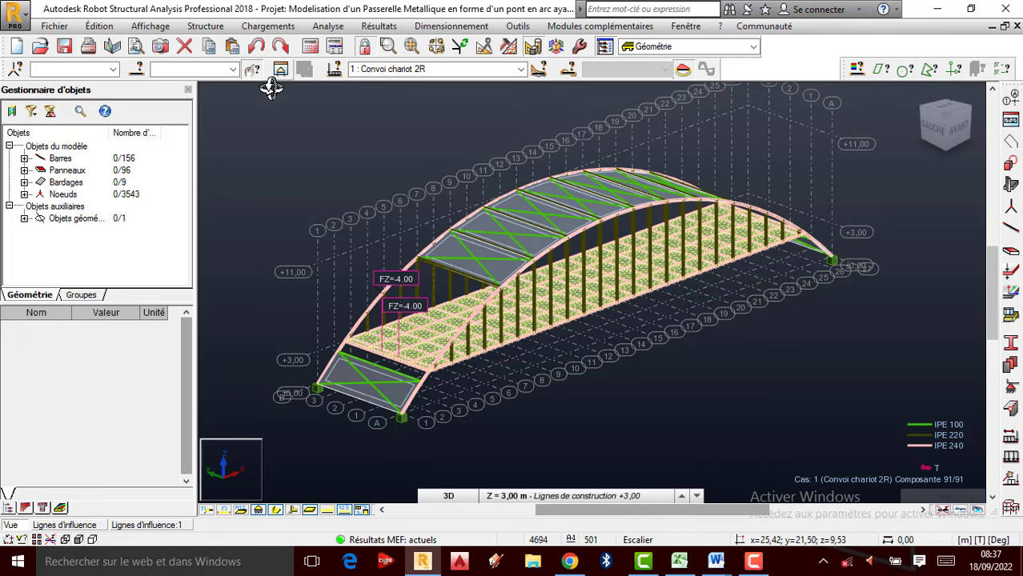
Review the load cases available for the Convoi chariot 2R moving load
left_click(334, 70)
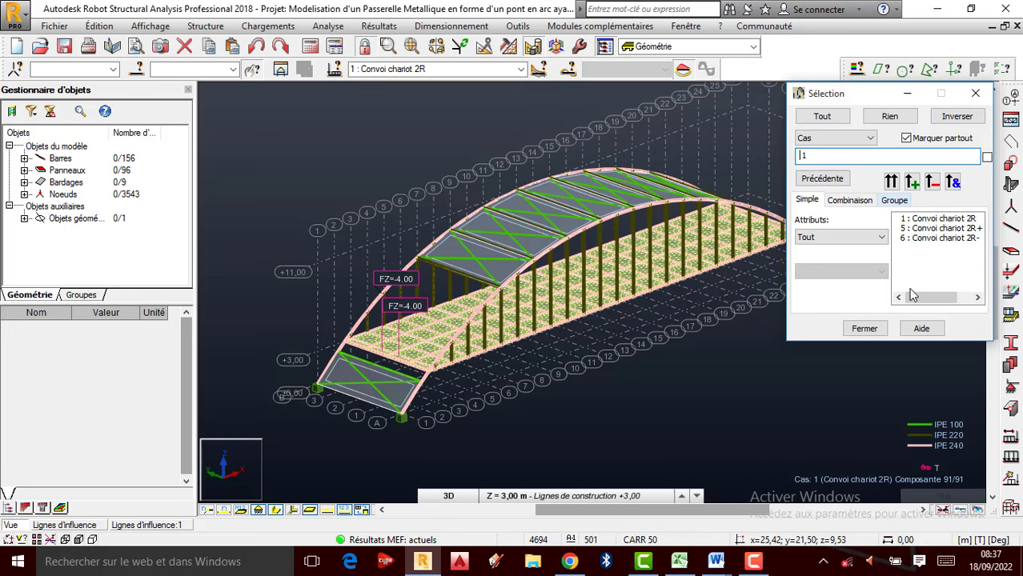
left_click(975, 93)
left_click(521, 70)
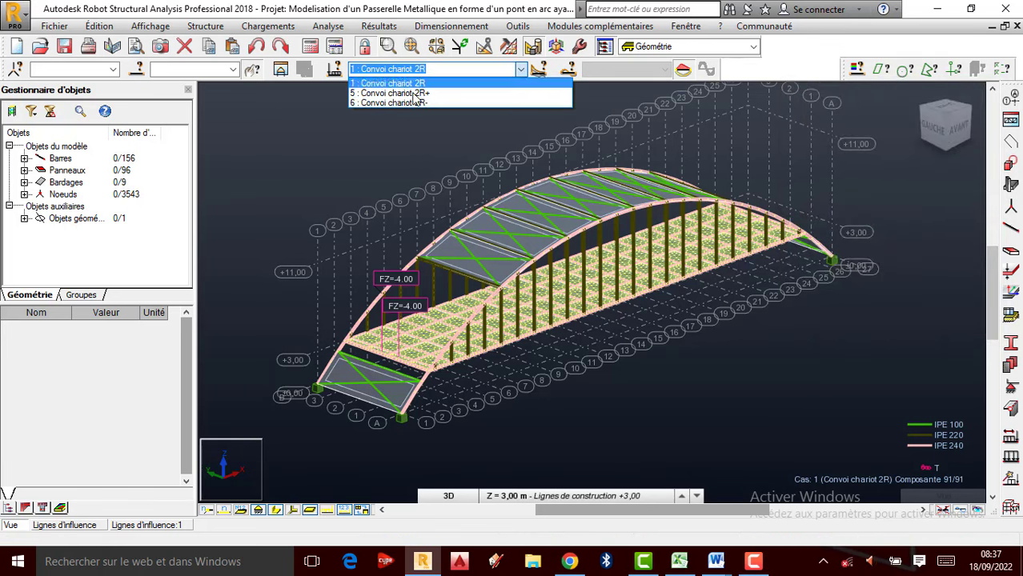
left_click(339, 146)
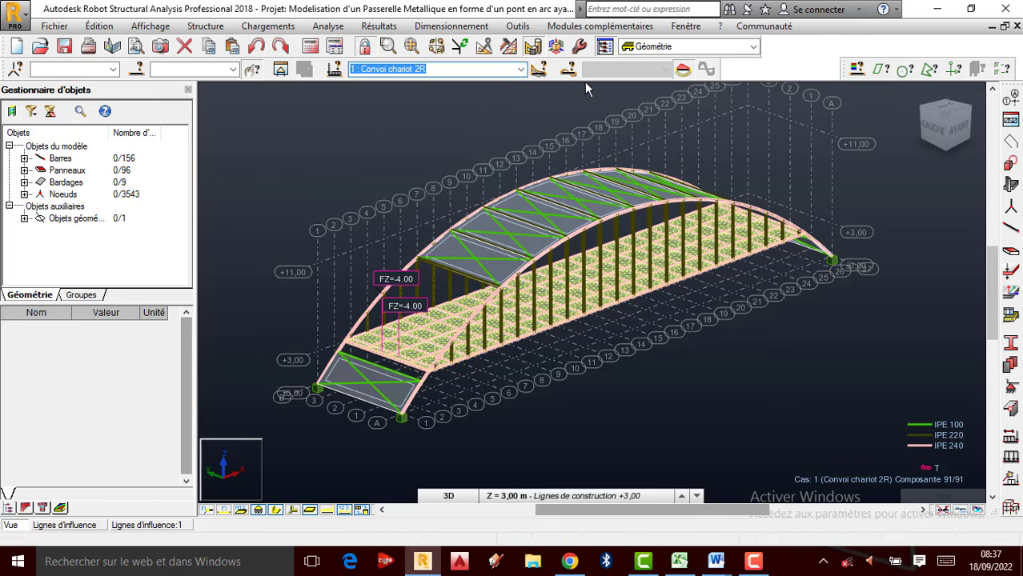
Animate the Convoi chariot 2R load case over components 1 to 91 at 3 images per second
left_click(540, 70)
left_click(539, 71)
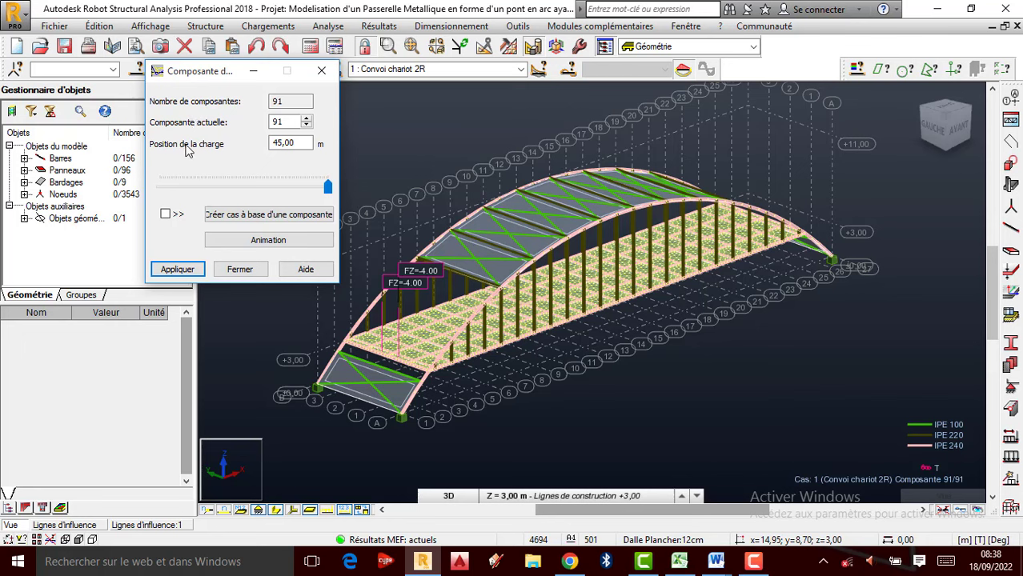
left_click(308, 125)
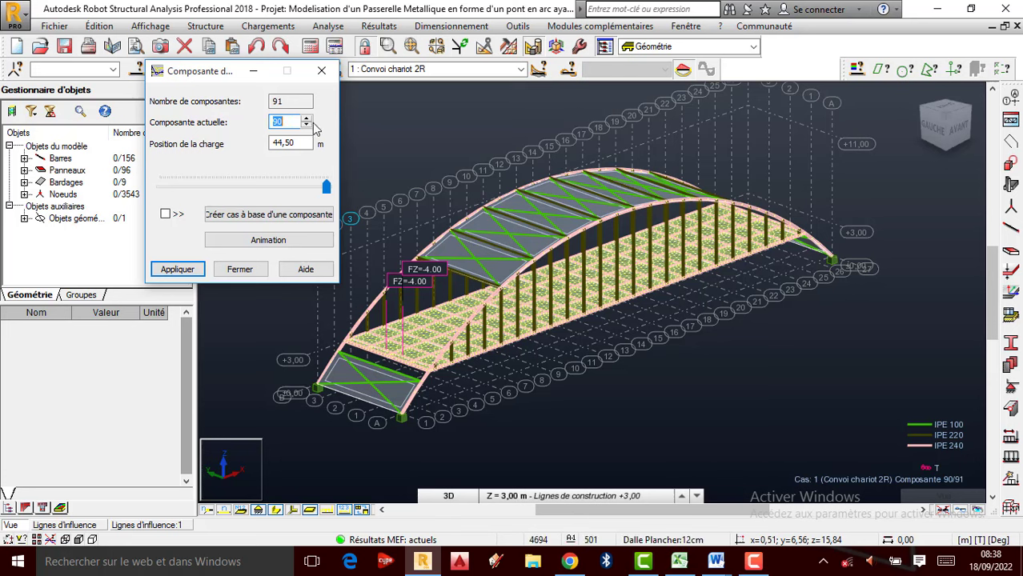
key("Up")
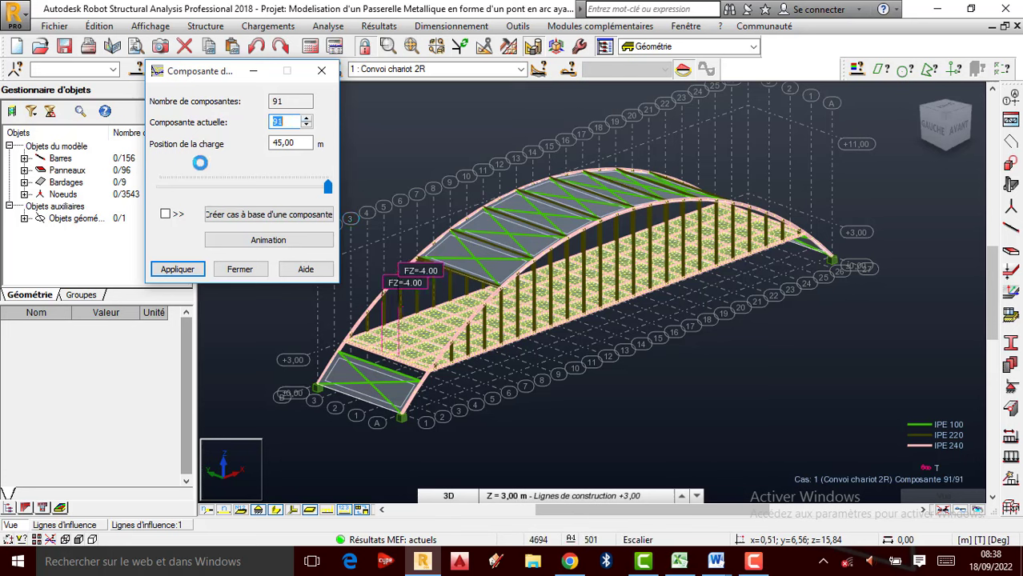
left_click(269, 240)
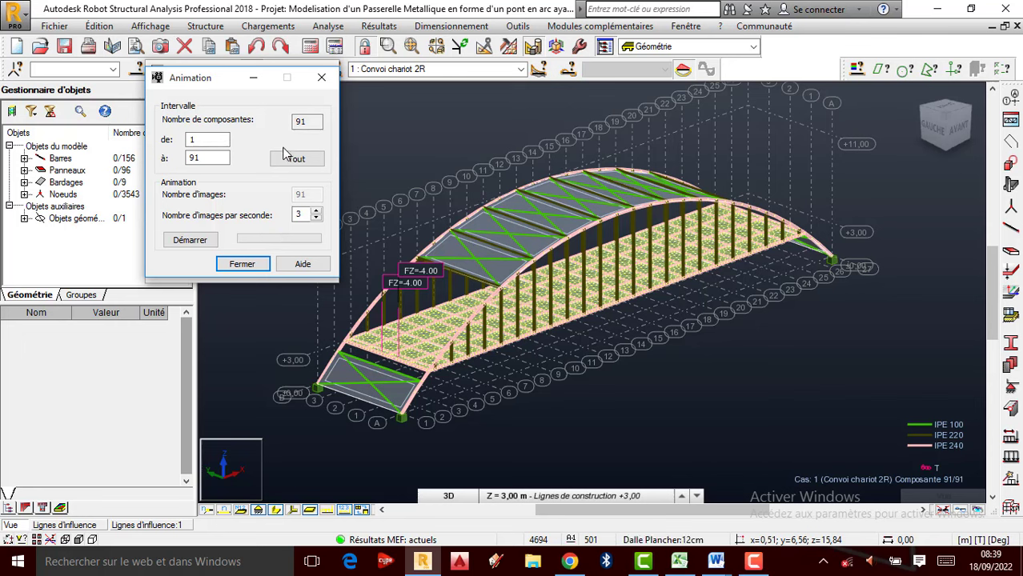
left_click(188, 244)
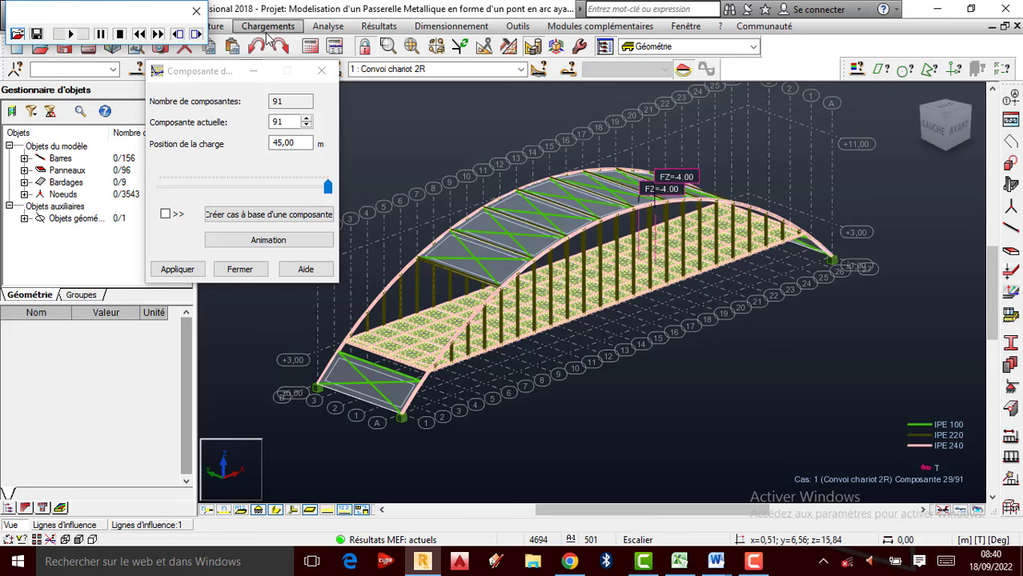
Open the moving loads definition and inspect its convoy list, case settings and polyline route definition
left_click(340, 27)
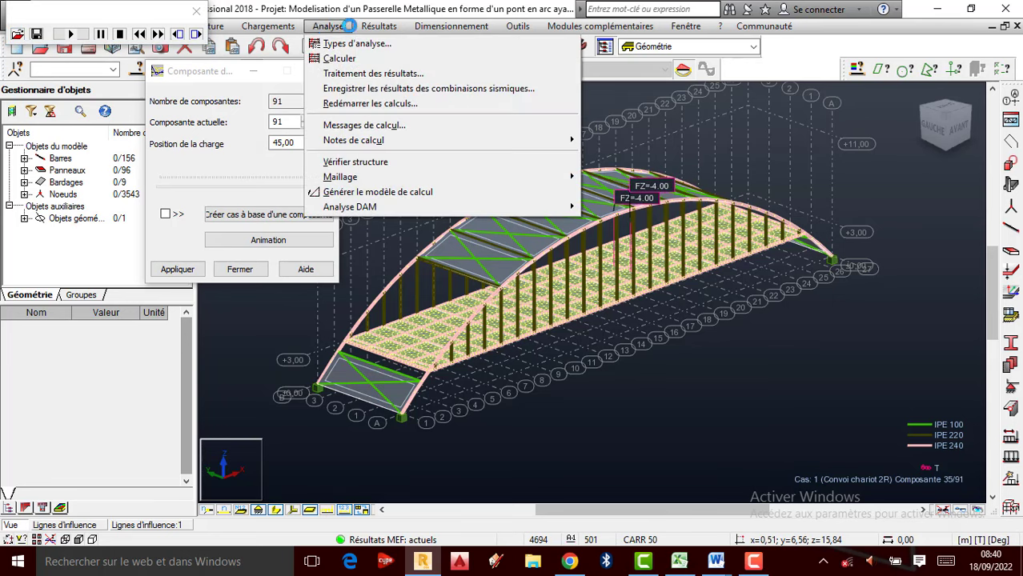
mouse_move(271, 29)
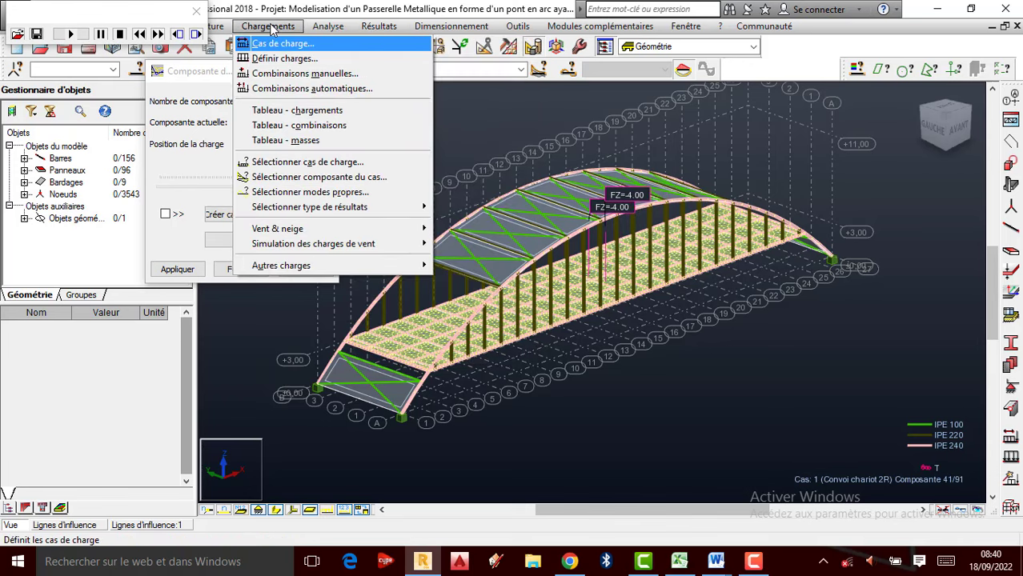
mouse_move(376, 29)
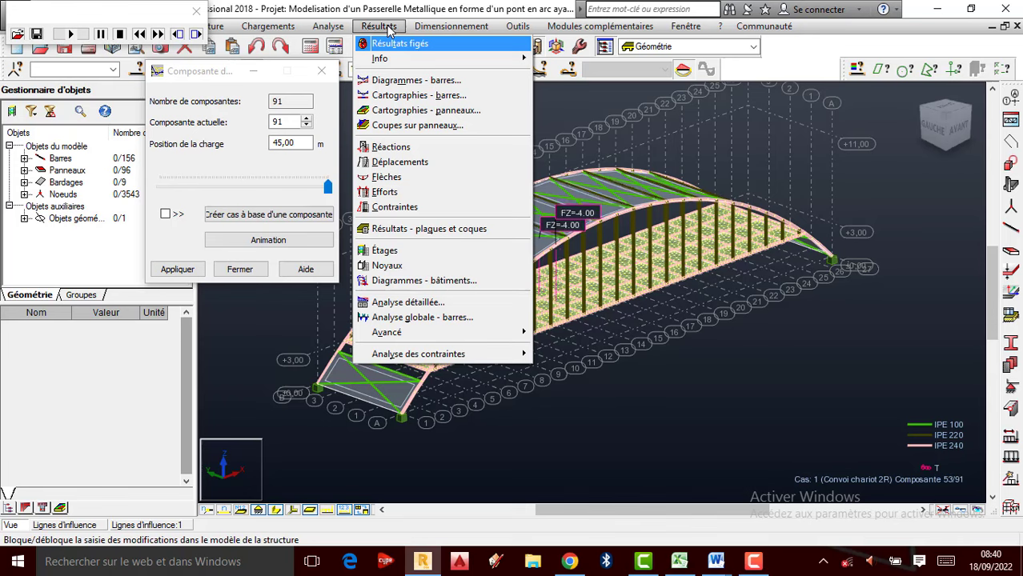
mouse_move(344, 31)
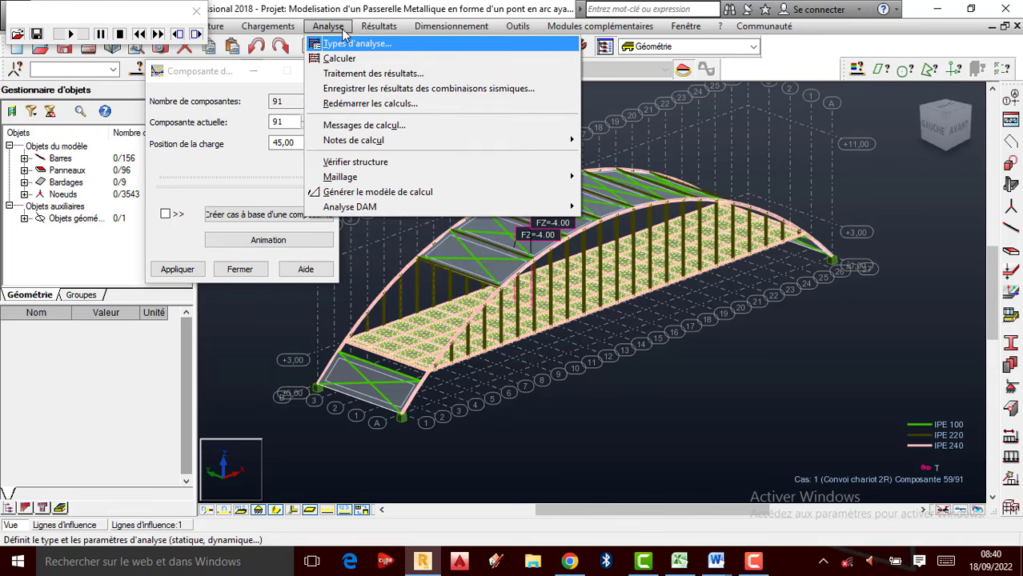
mouse_move(446, 32)
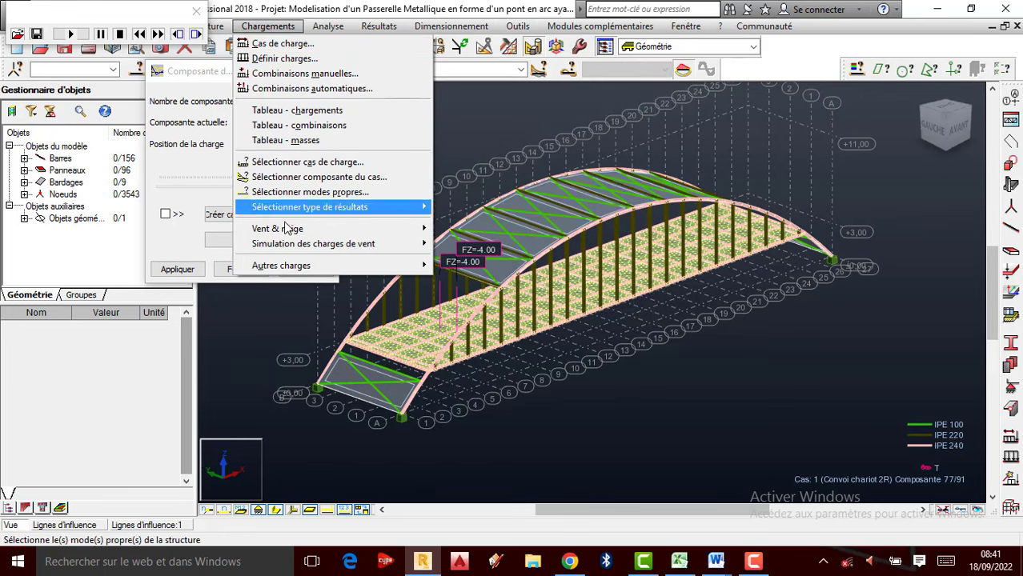
mouse_move(297, 267)
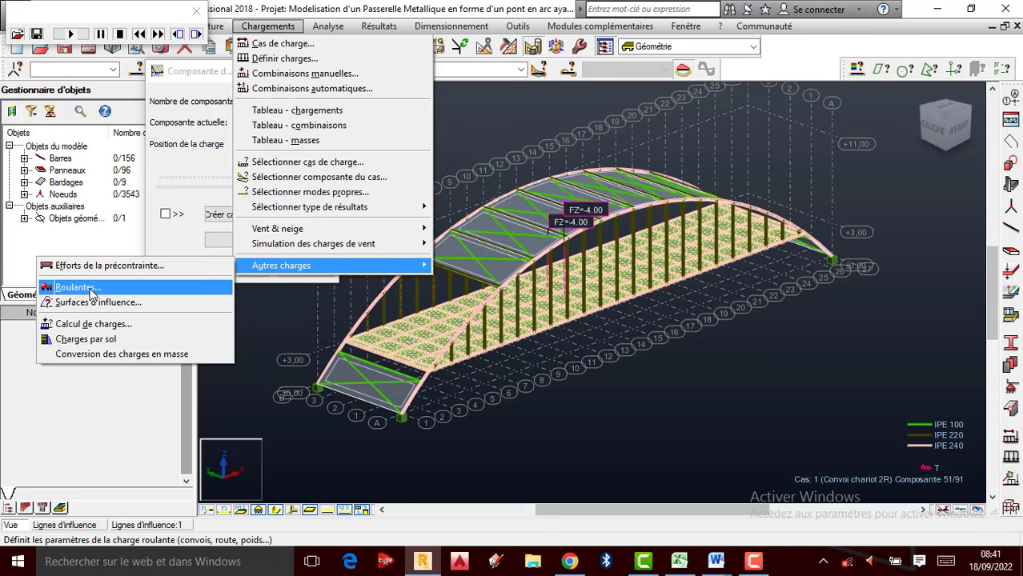
left_click(89, 290)
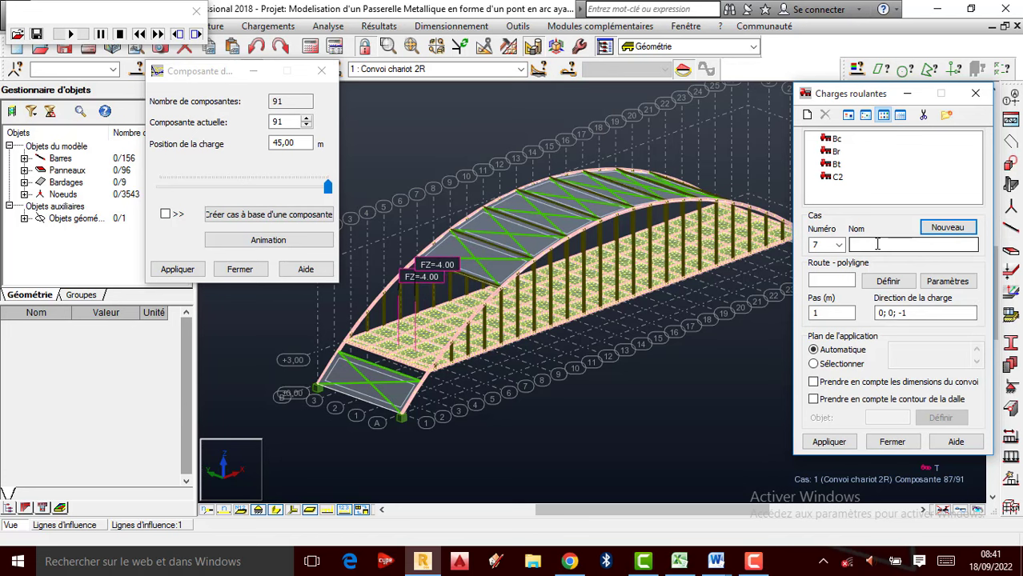
left_click(892, 285)
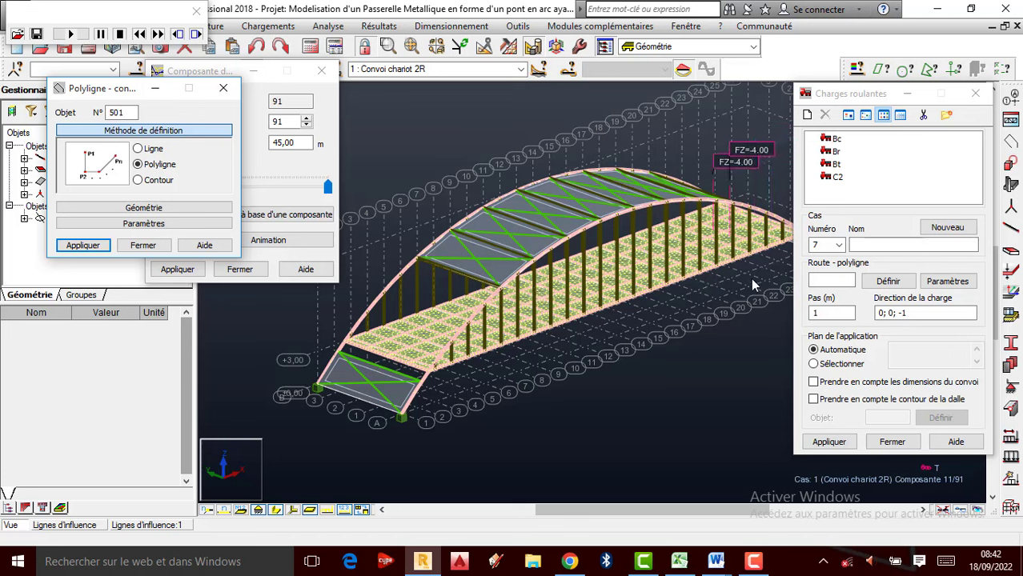
left_click(224, 89)
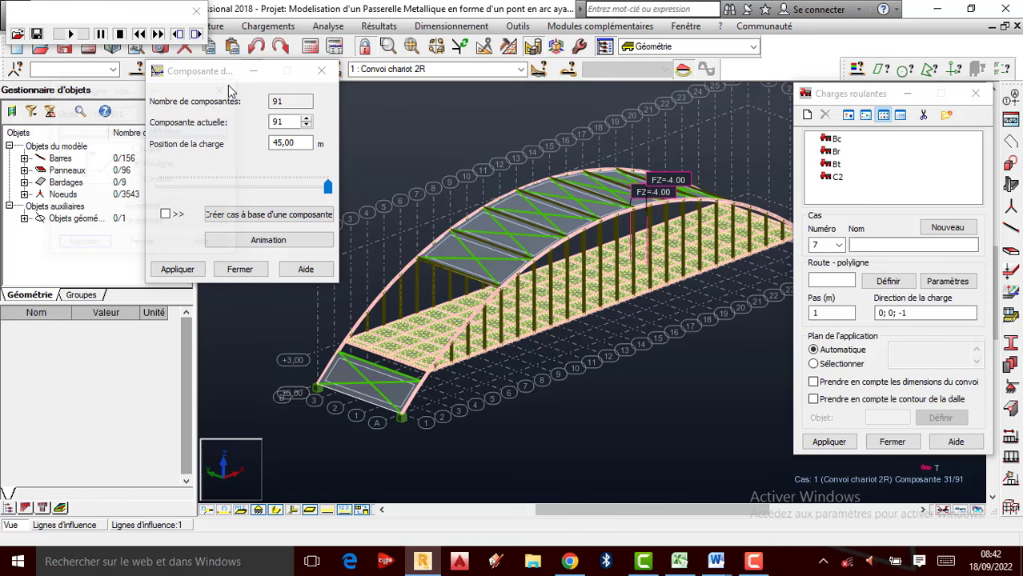
left_click(215, 26)
left_click(215, 27)
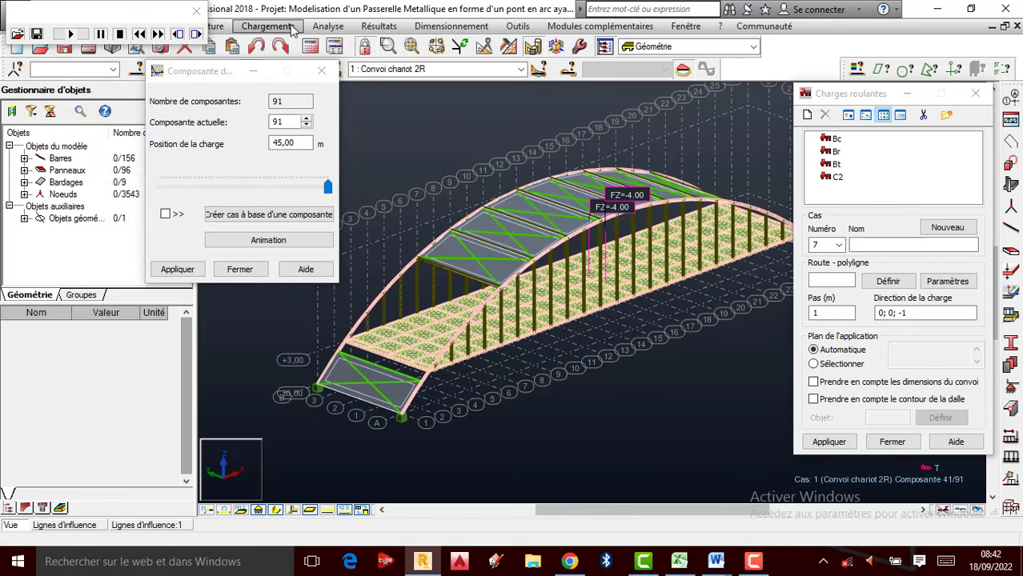
left_click(272, 26)
mouse_move(330, 31)
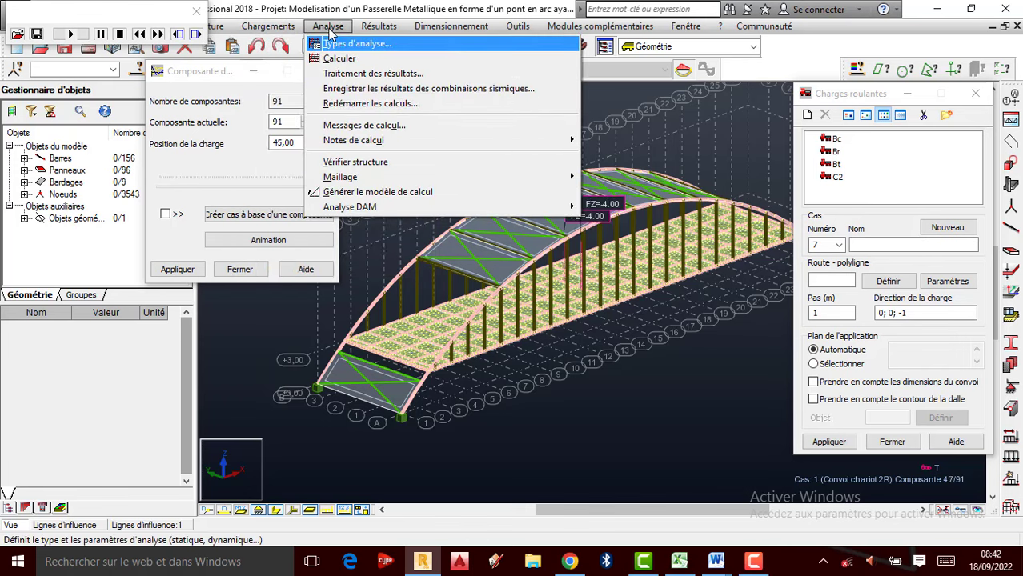
mouse_move(389, 29)
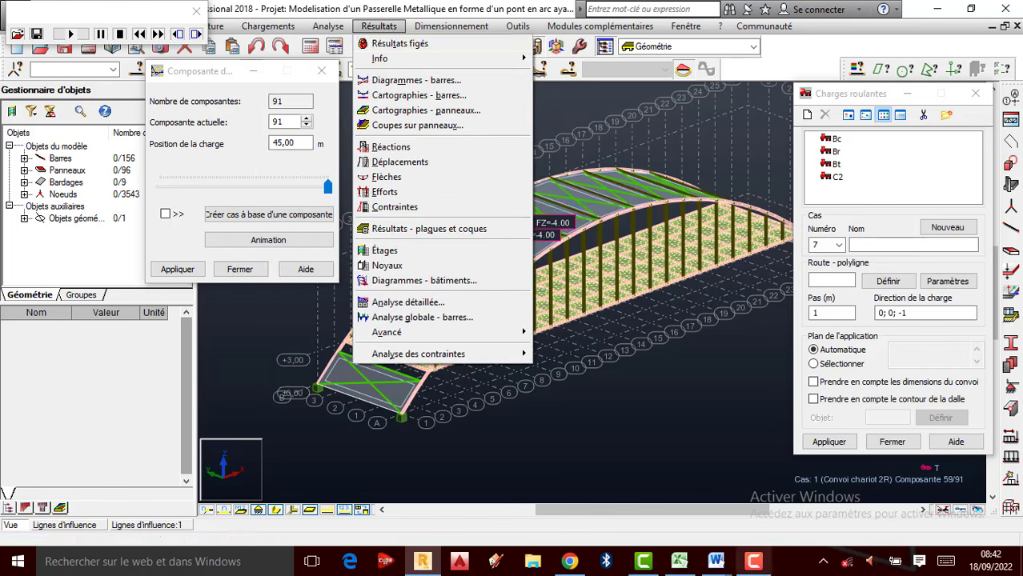
left_click(756, 562)
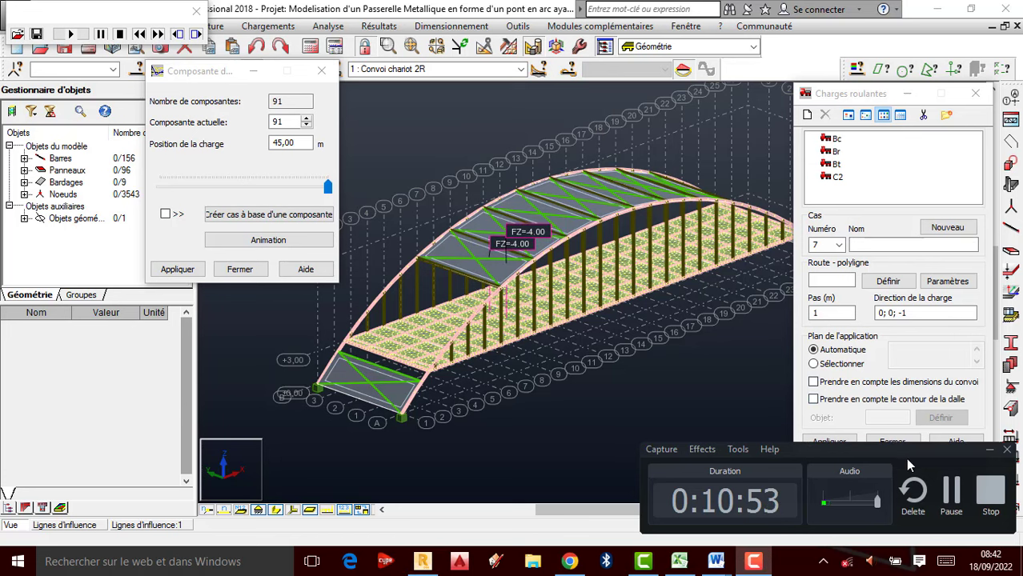
left_click(615, 293)
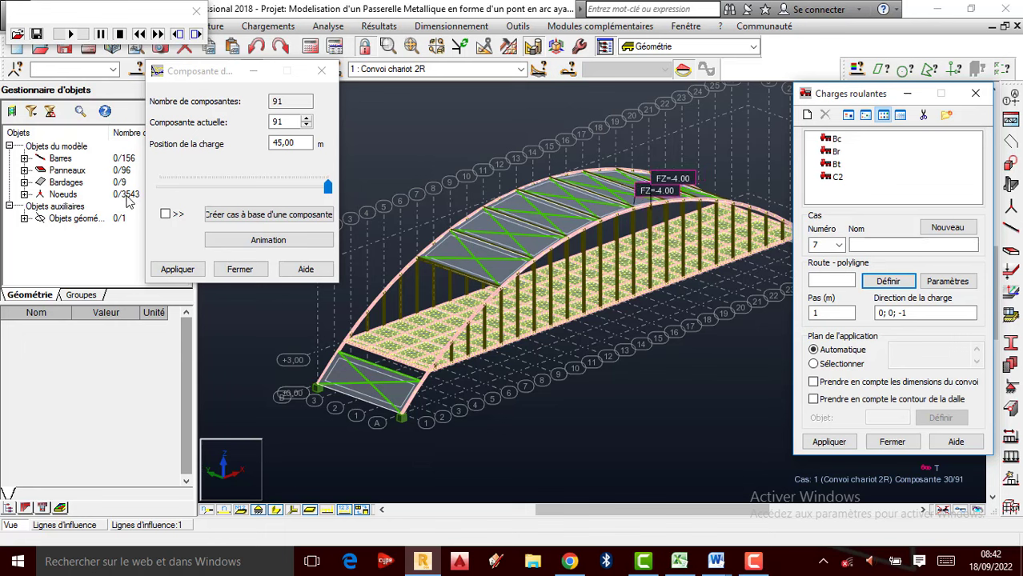
Open the influence lines (Lignes d'influence) settings among the advanced results for the moving load
left_click(378, 27)
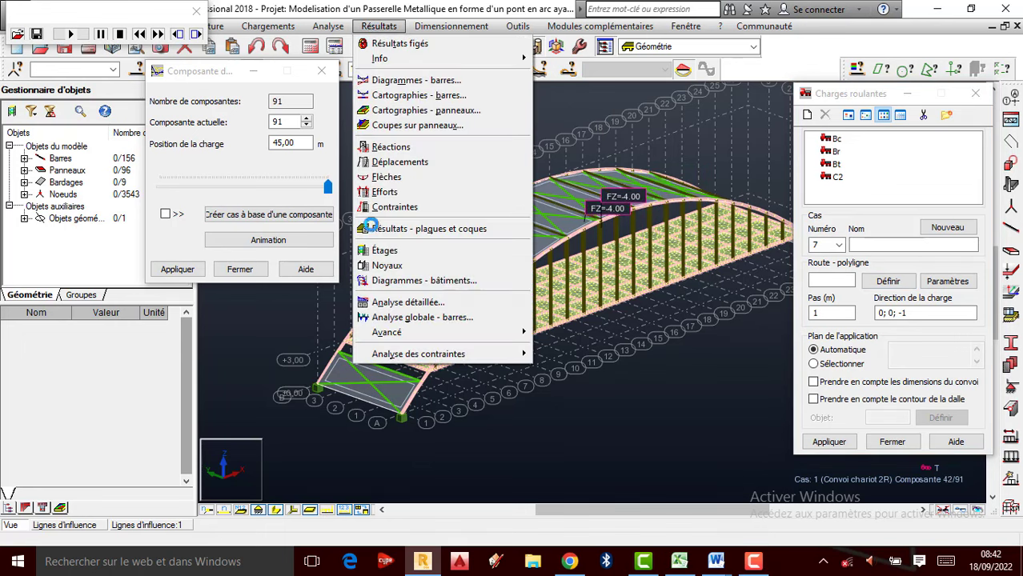
mouse_move(393, 332)
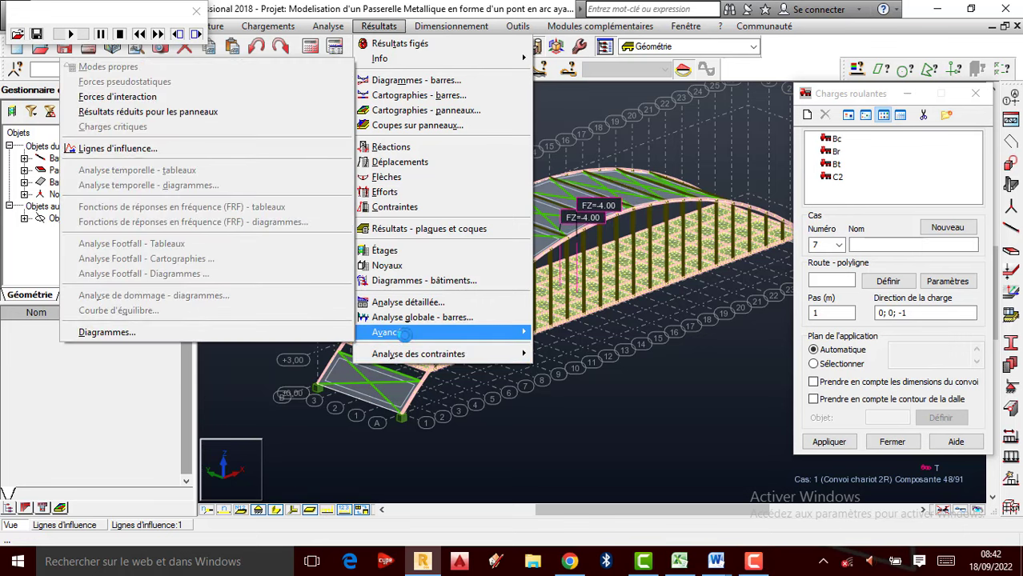
left_click(207, 148)
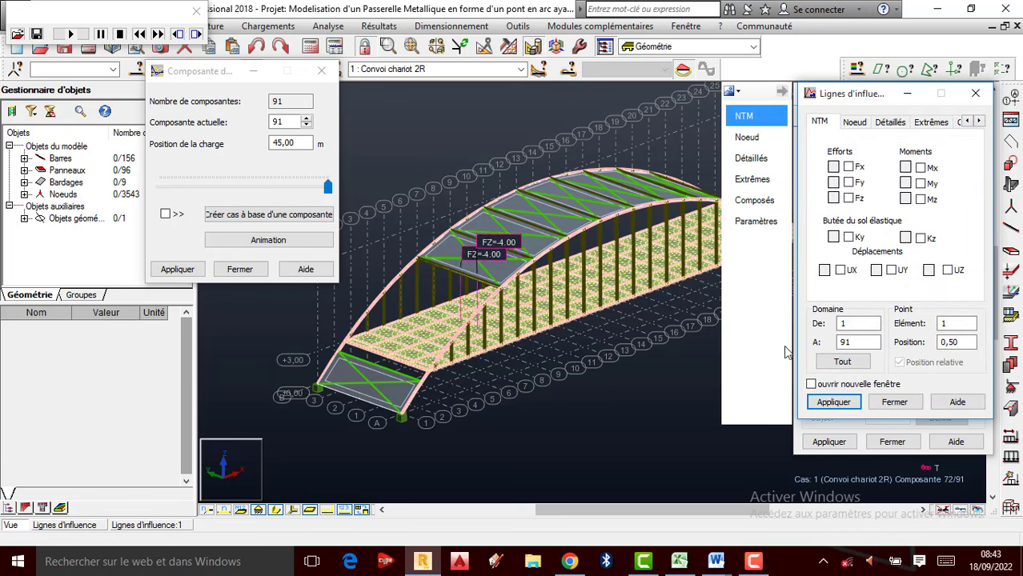
Try the Mx, My and Mz moment selections for the influence lines, and clear them again
left_click(920, 168)
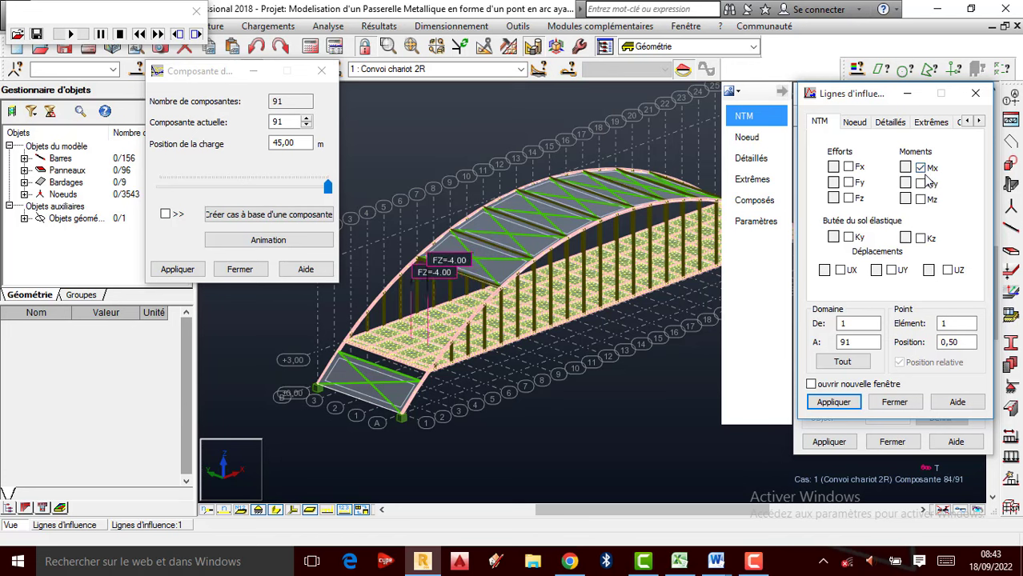
left_click(921, 183)
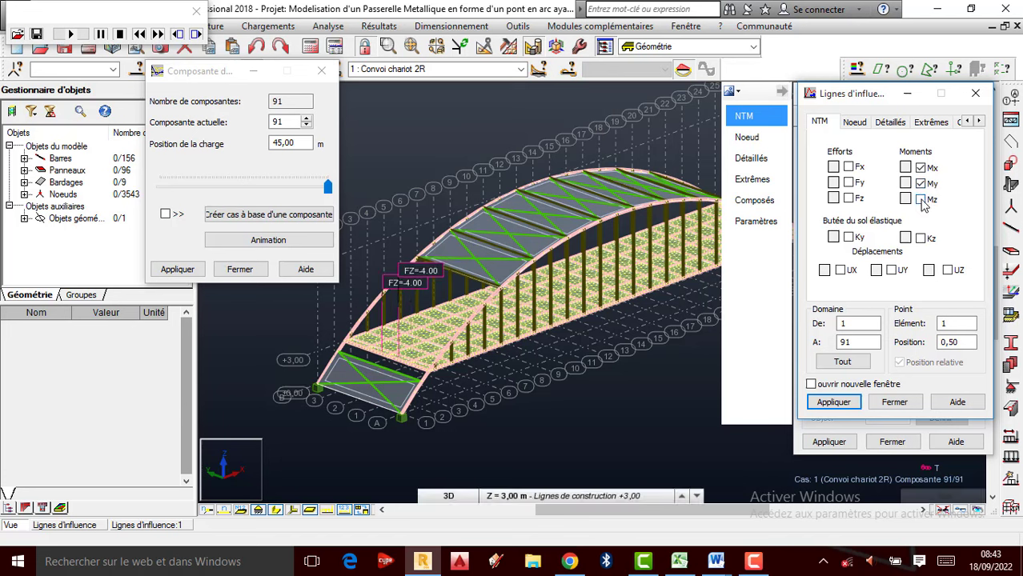
left_click(920, 200)
left_click(920, 169)
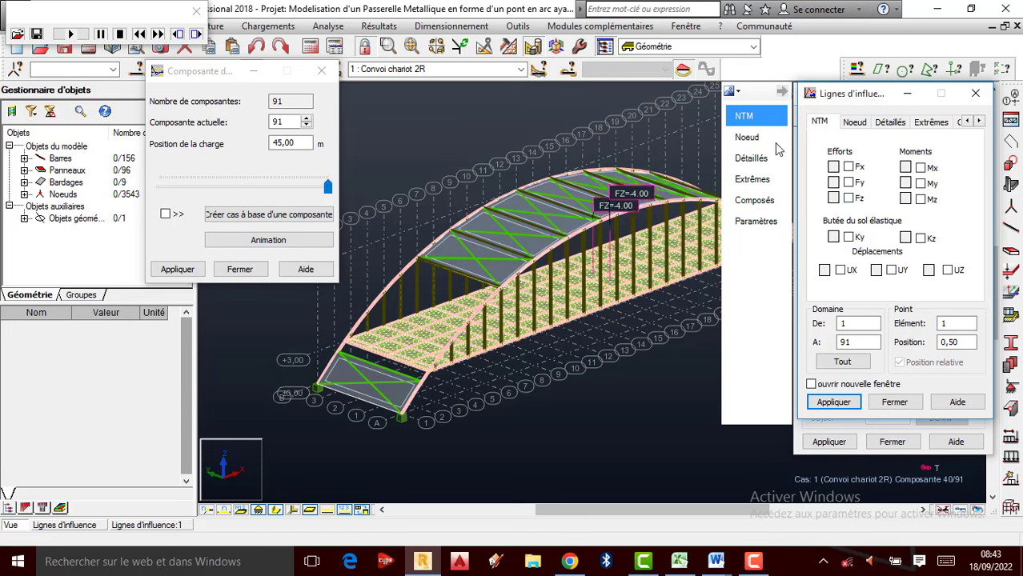
Review the Noeud, Détaillés, Extrêmes, Composés and Paramètres options for influence lines, and return to the NTM options
left_click(747, 137)
left_click(762, 160)
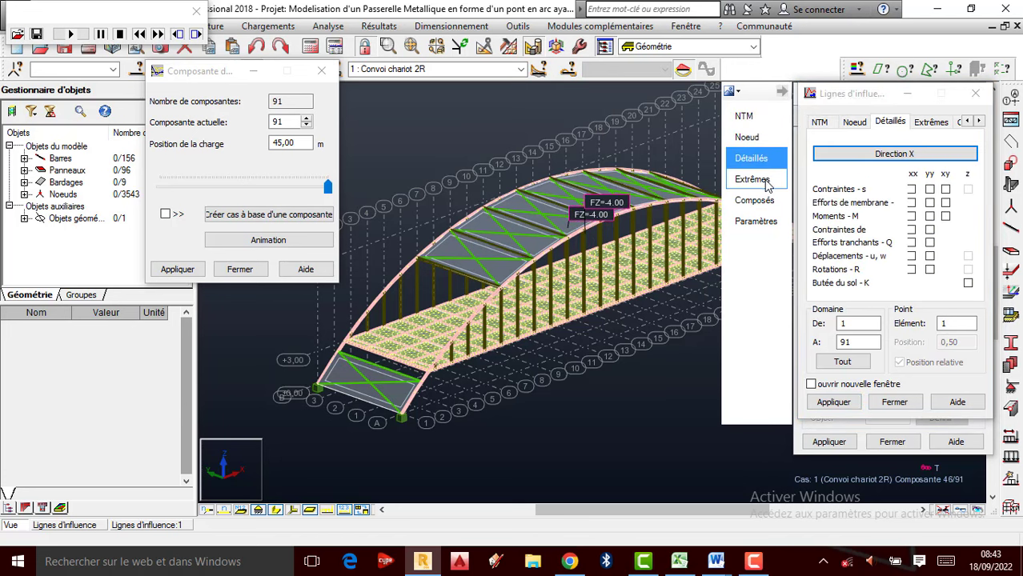
left_click(765, 180)
left_click(766, 201)
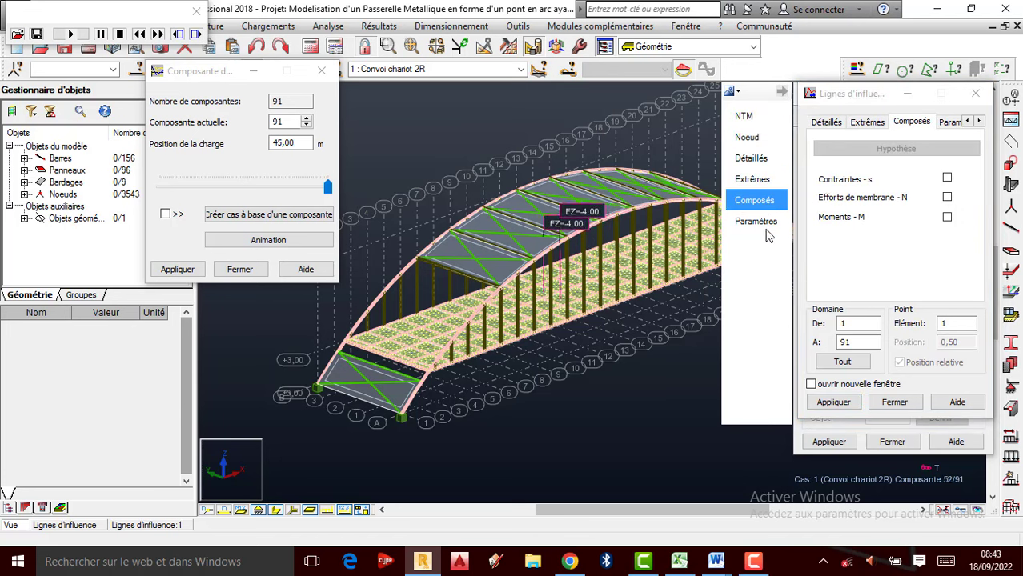
left_click(767, 229)
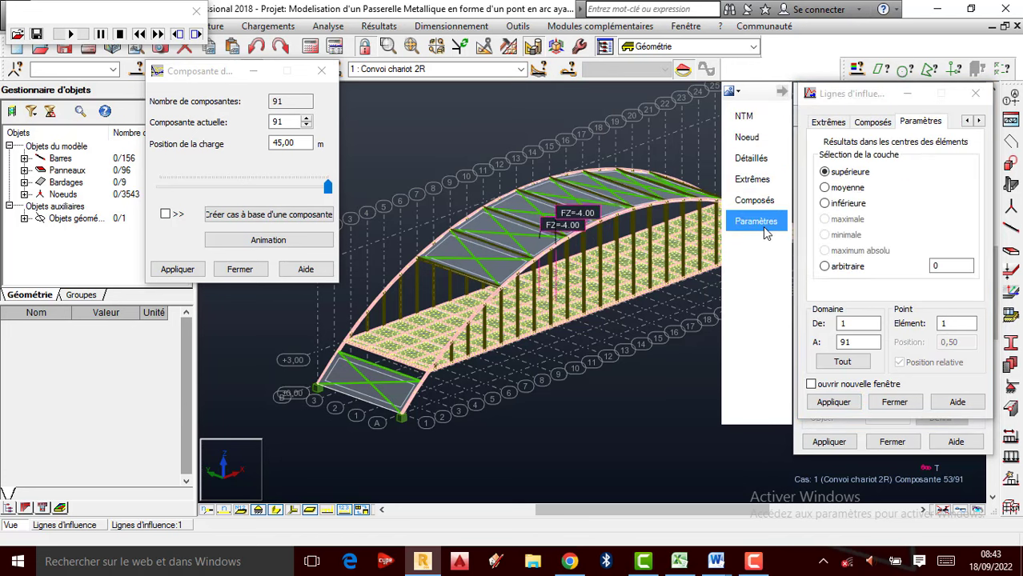
left_click(746, 119)
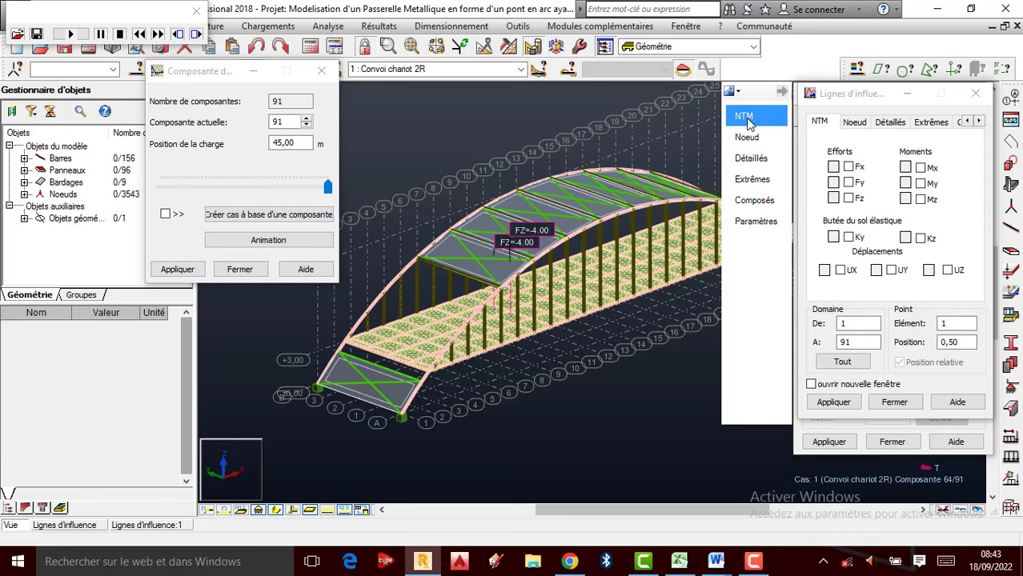